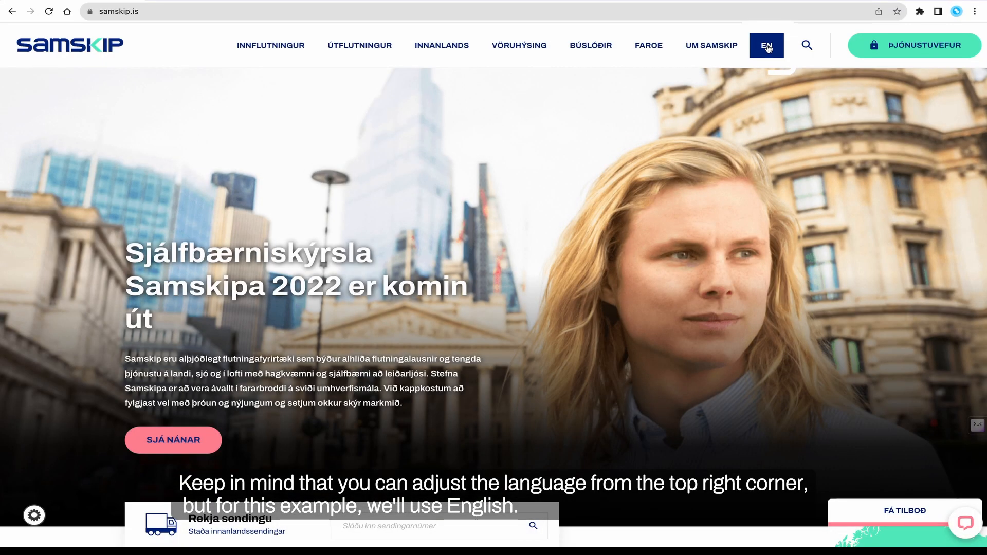
# Open the Samskip Service Web from the English homepage
pyautogui.click(767, 47)
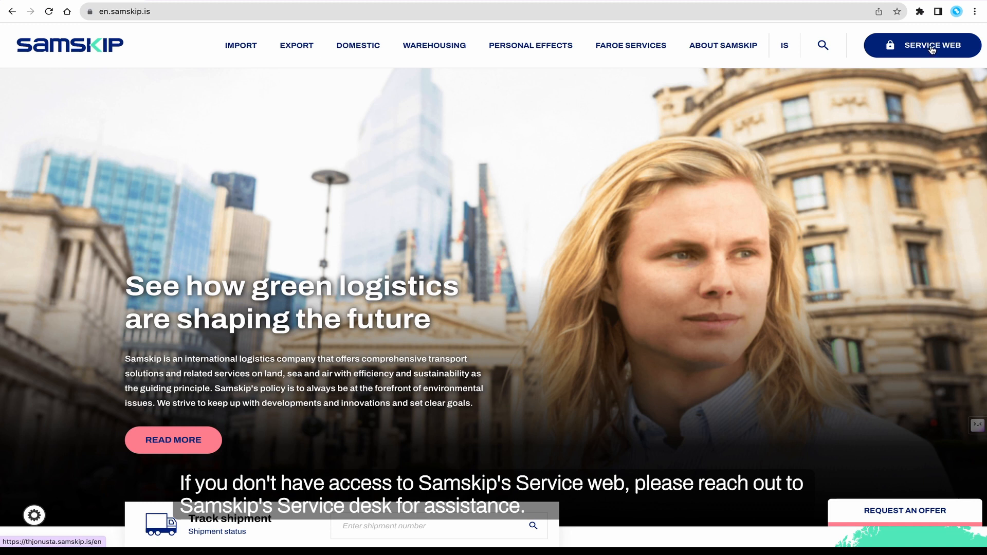
pyautogui.click(932, 47)
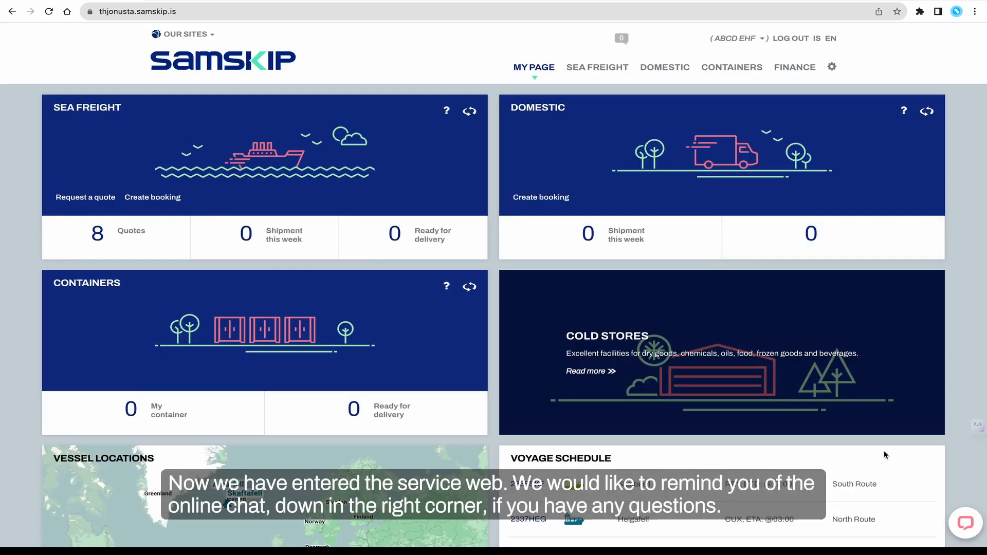
# Open the online chat window and minimize it again
pyautogui.click(965, 525)
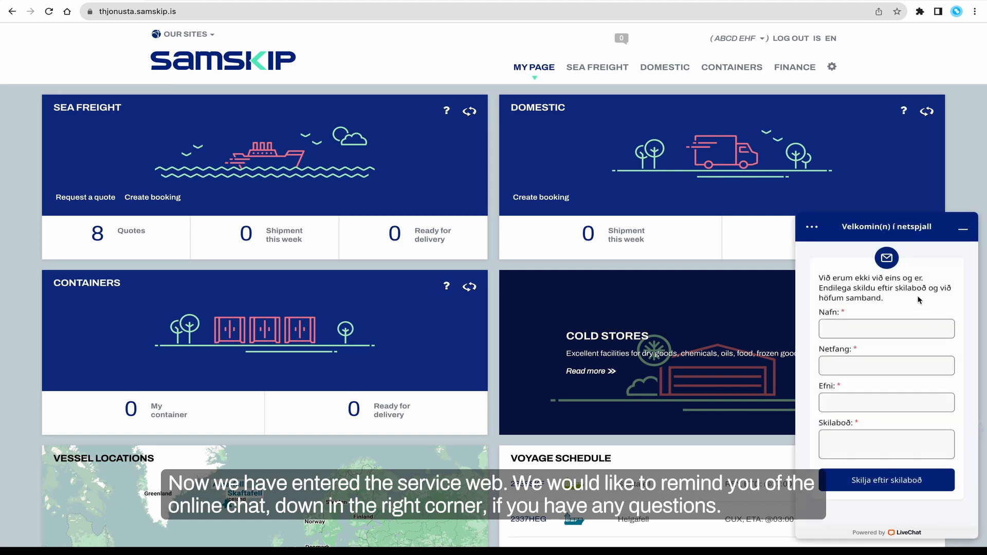
pyautogui.click(962, 230)
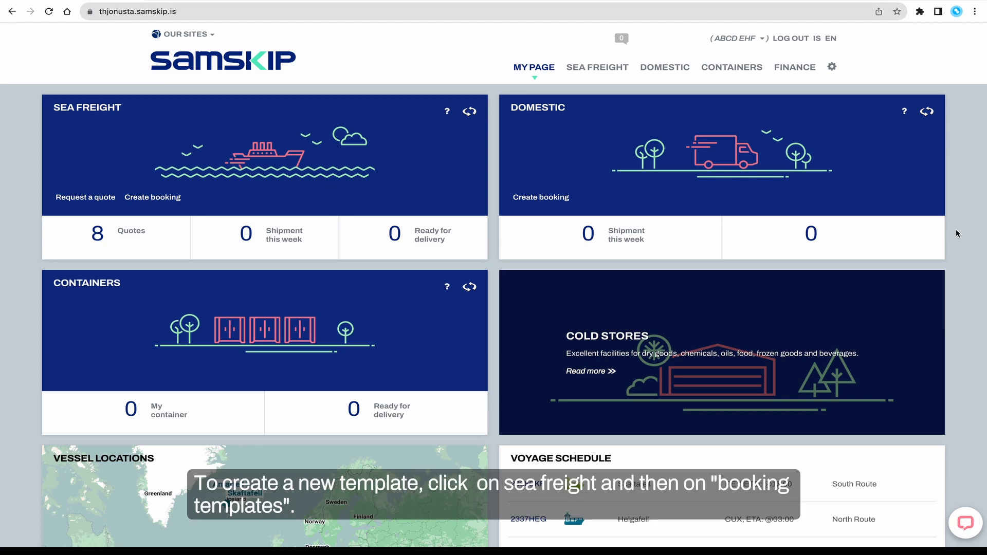
# Go to the Sea Freight booking templates and start creating a new template
pyautogui.click(599, 68)
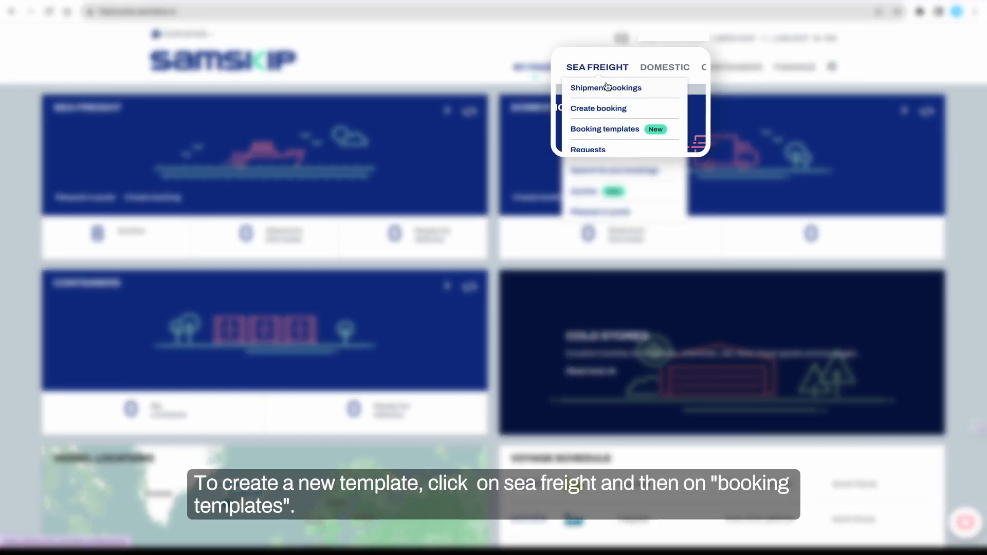
pyautogui.click(621, 131)
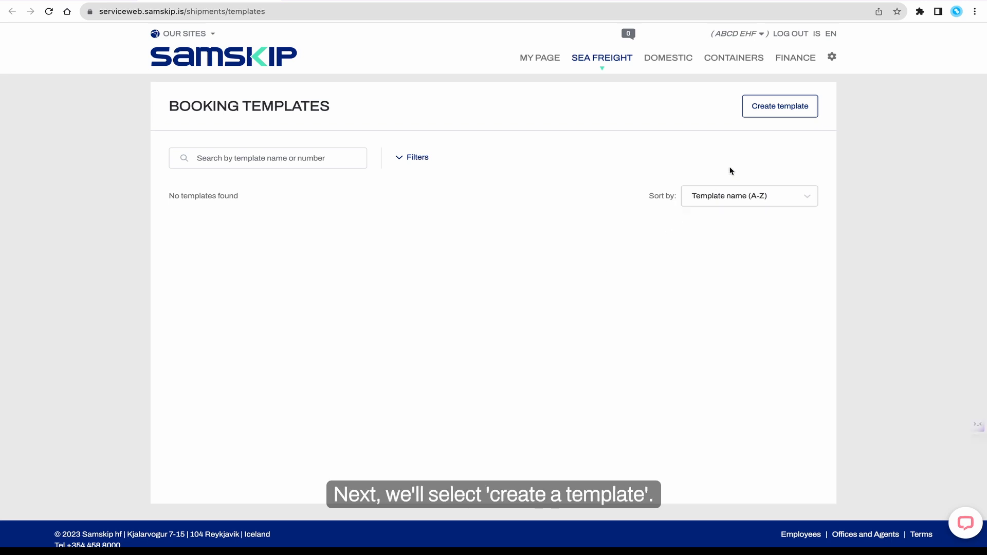
pyautogui.click(781, 108)
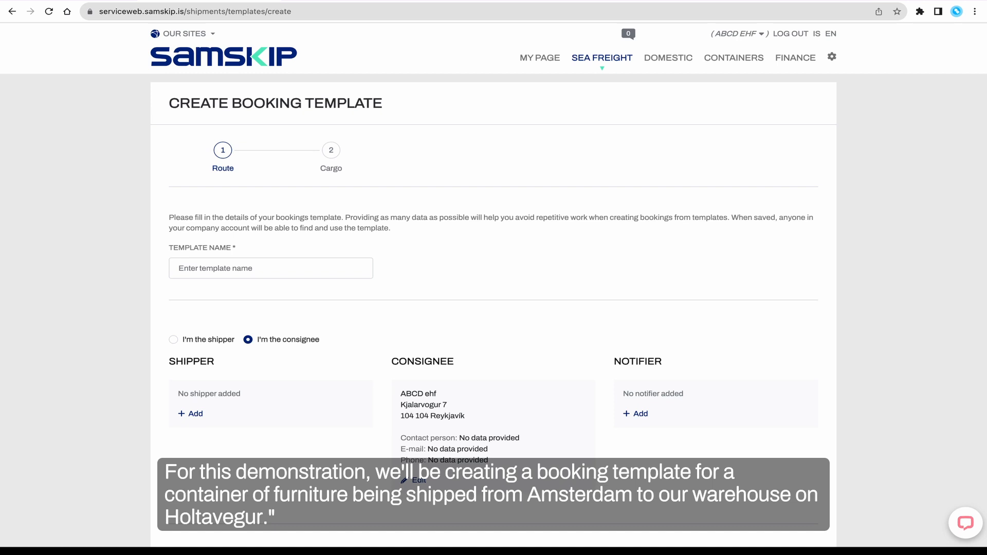
# Name the template FCL (Amsterdam - Holtavegur)
pyautogui.click(365, 268)
pyautogui.write('FC')
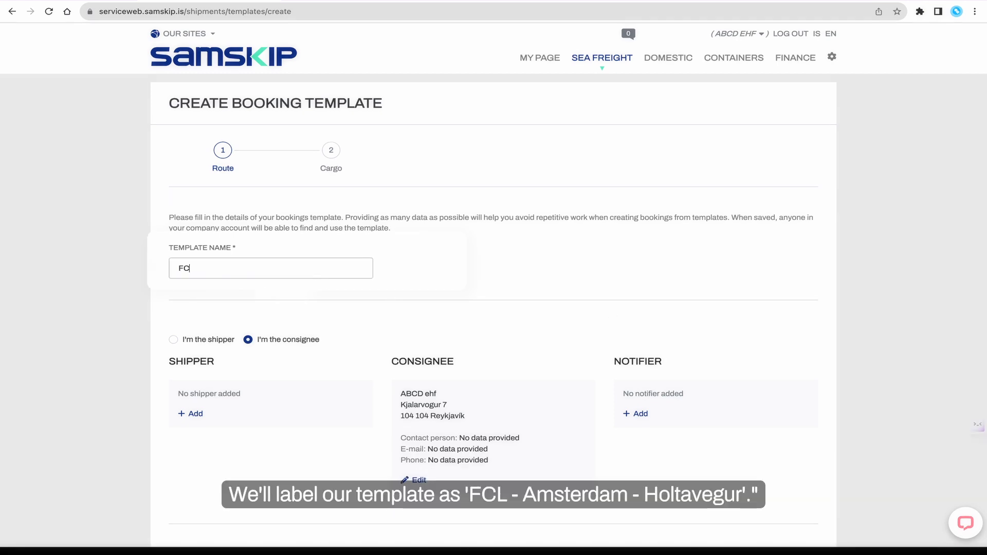
pyautogui.write('L (Ams')
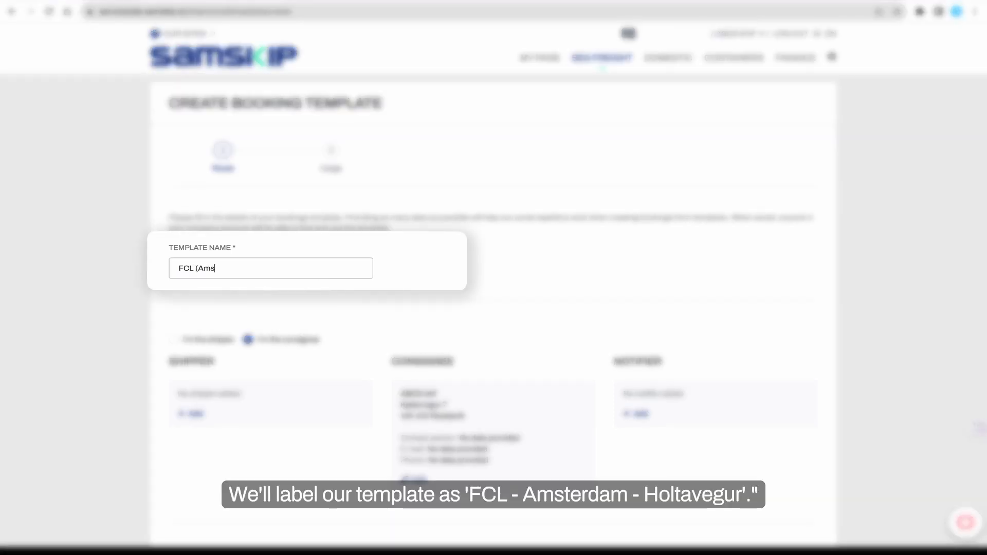
pyautogui.write('terdam - Holtavegur)')
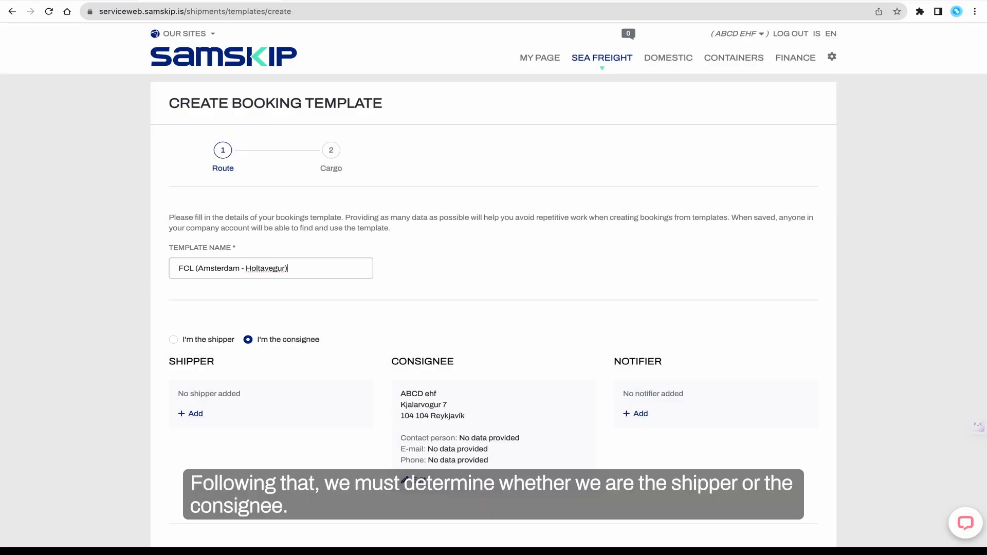
# Switch the role to shipper and back to consignee
pyautogui.scroll(-5, 403, 279)
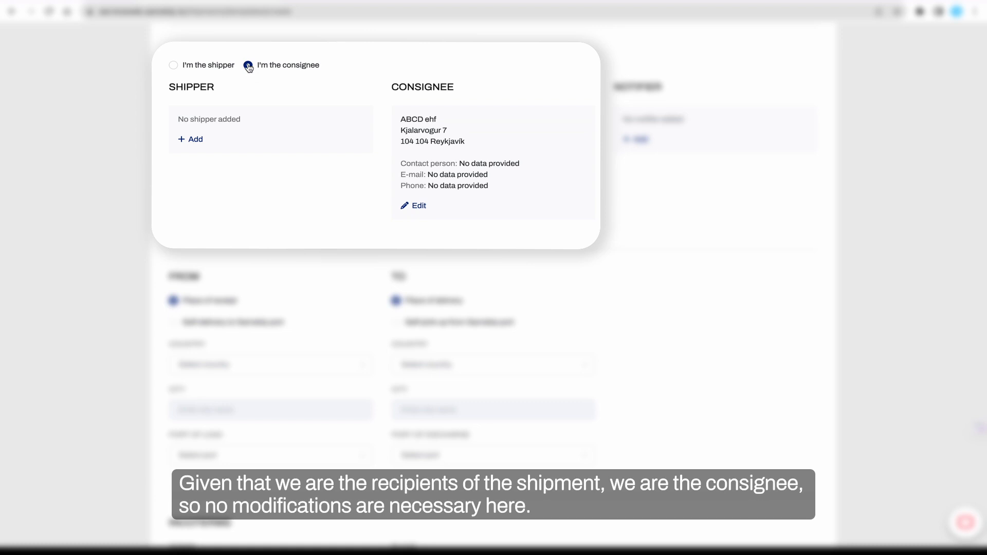
pyautogui.click(174, 66)
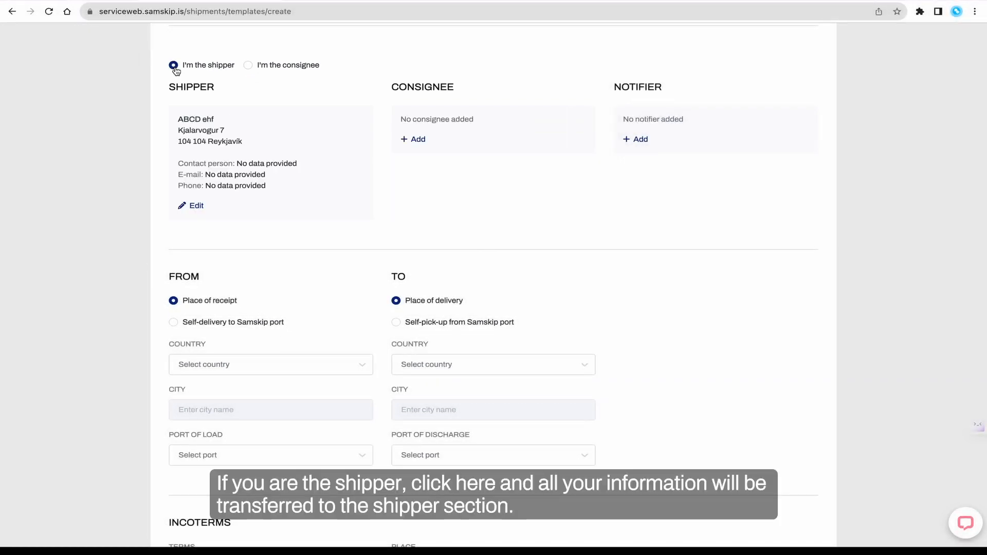
pyautogui.click(248, 65)
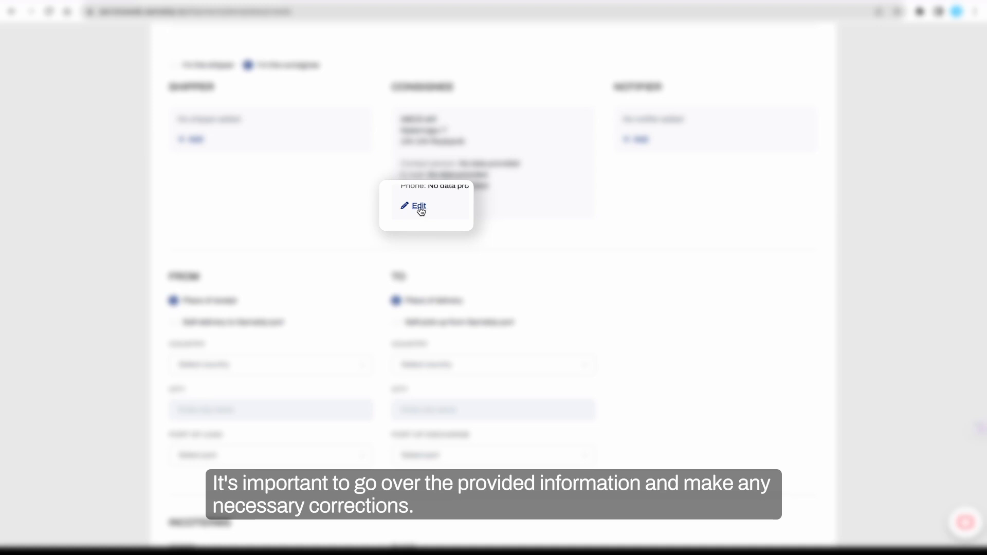
# Edit the consignee to add the contact person's name, e-mail and phone number, and save
pyautogui.click(419, 207)
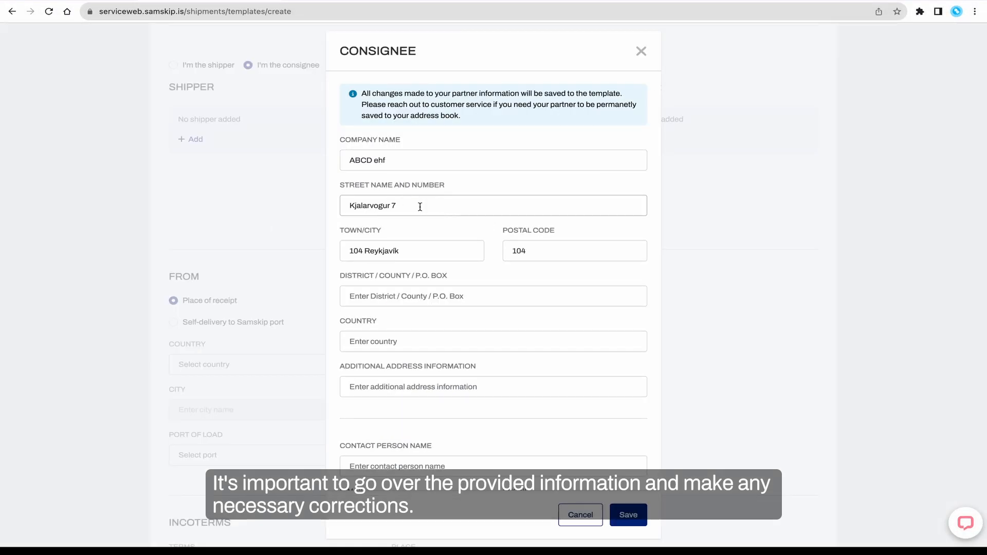
pyautogui.scroll(-1, 428, 327)
pyautogui.click(424, 426)
pyautogui.press('Tab')
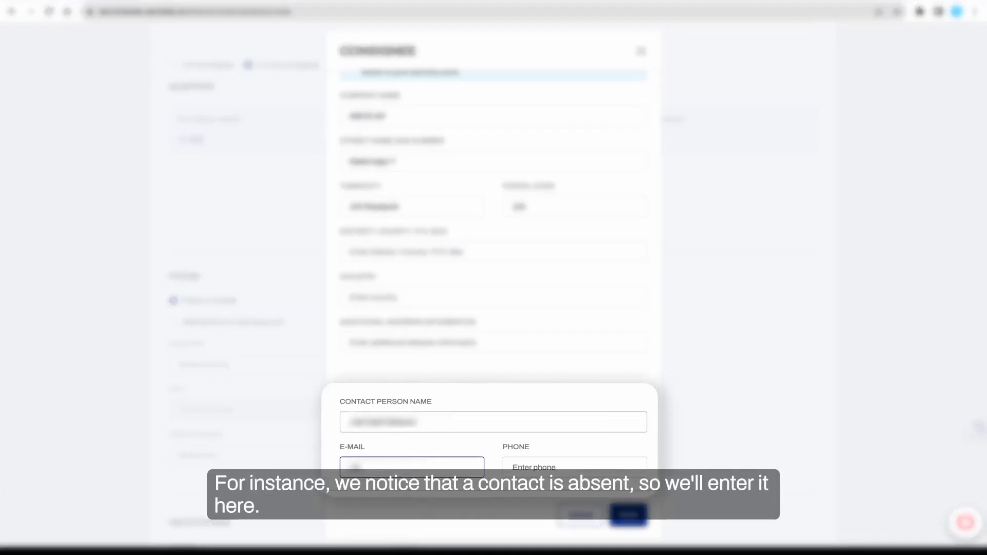
pyautogui.press('Tab')
pyautogui.write('1234567')
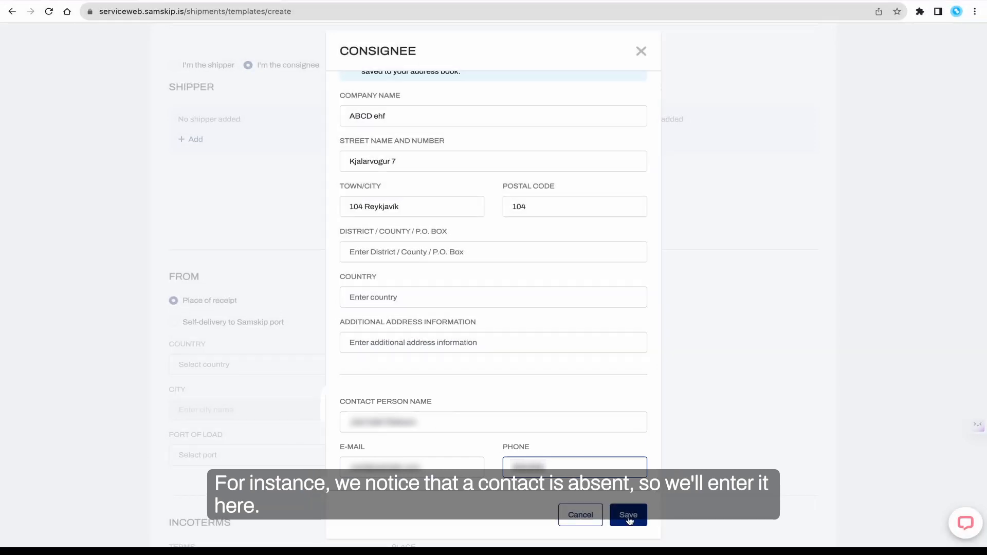
pyautogui.click(629, 519)
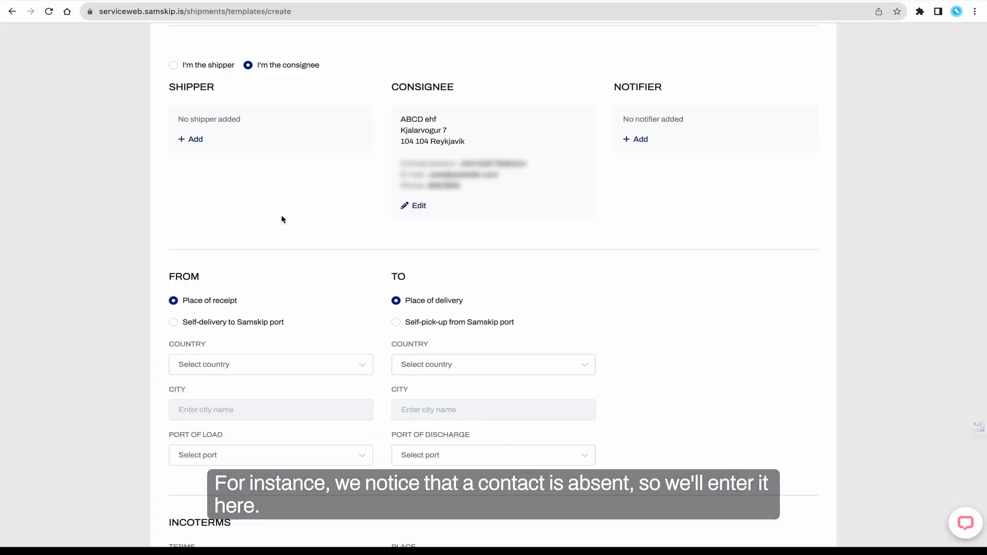
# Add the shipper by choosing the previously used partner Furniture Wholesale and save
pyautogui.click(199, 138)
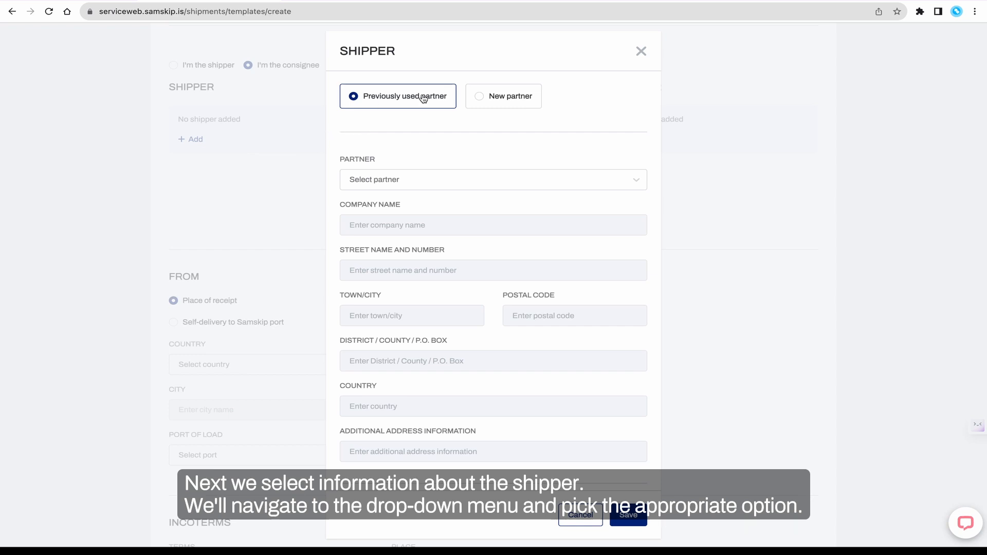
pyautogui.click(418, 183)
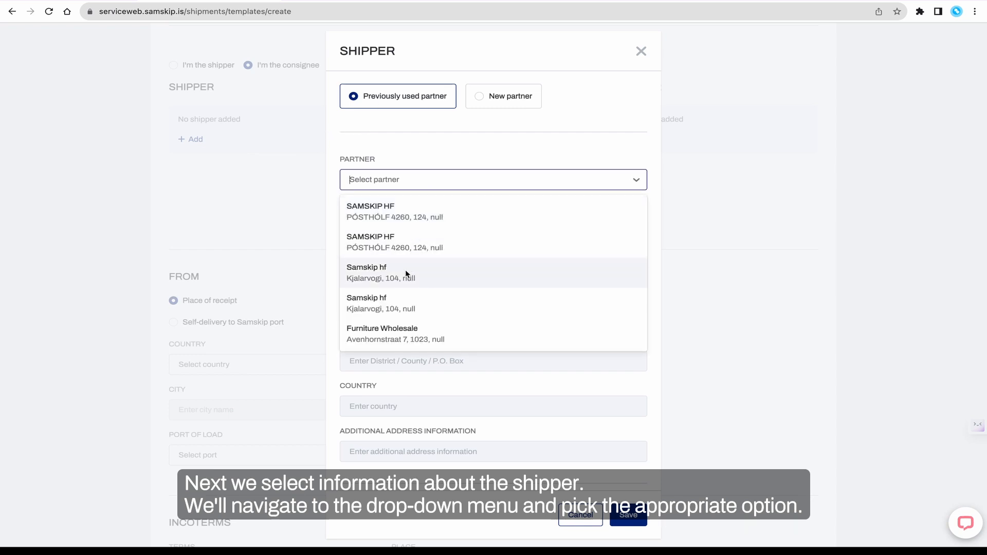
pyautogui.click(395, 333)
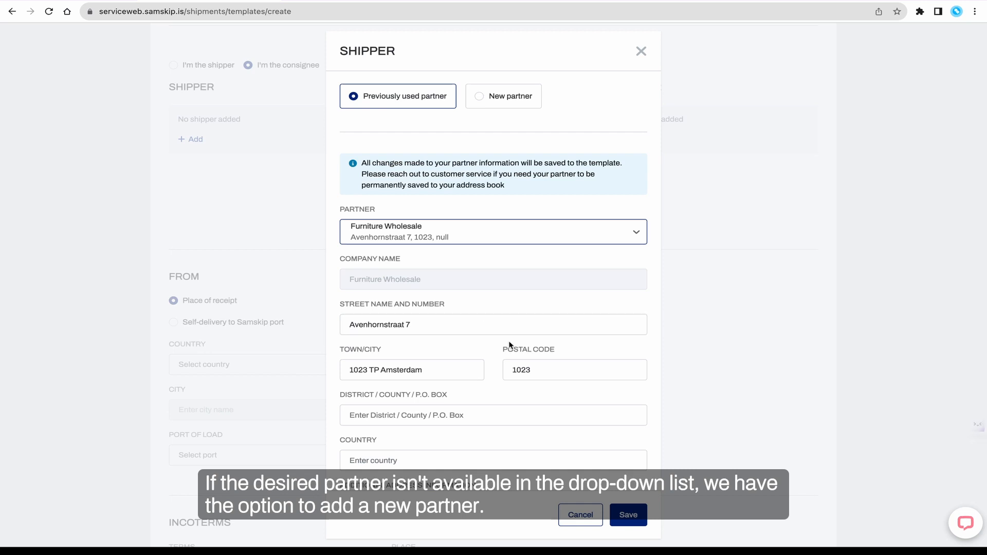
pyautogui.click(633, 518)
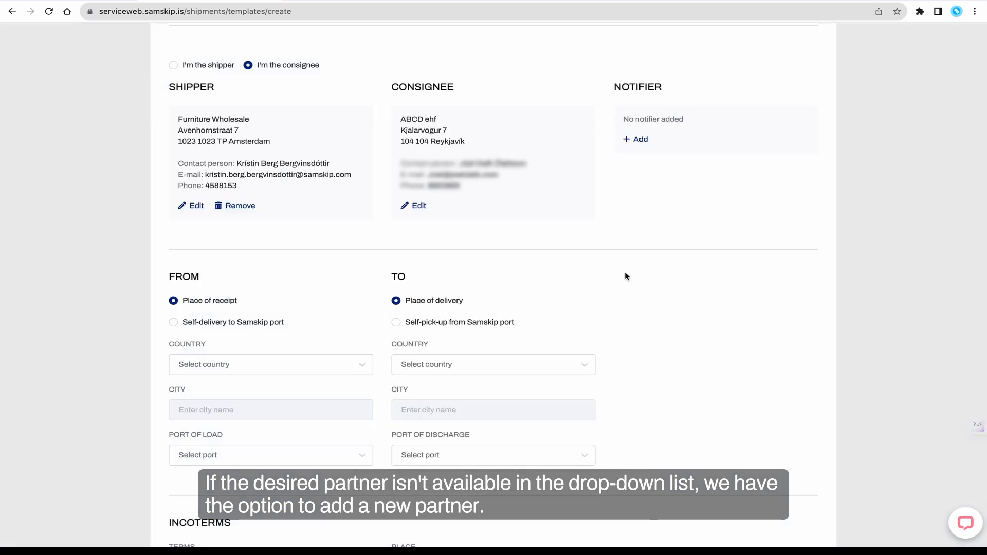
pyautogui.scroll(-4, 626, 277)
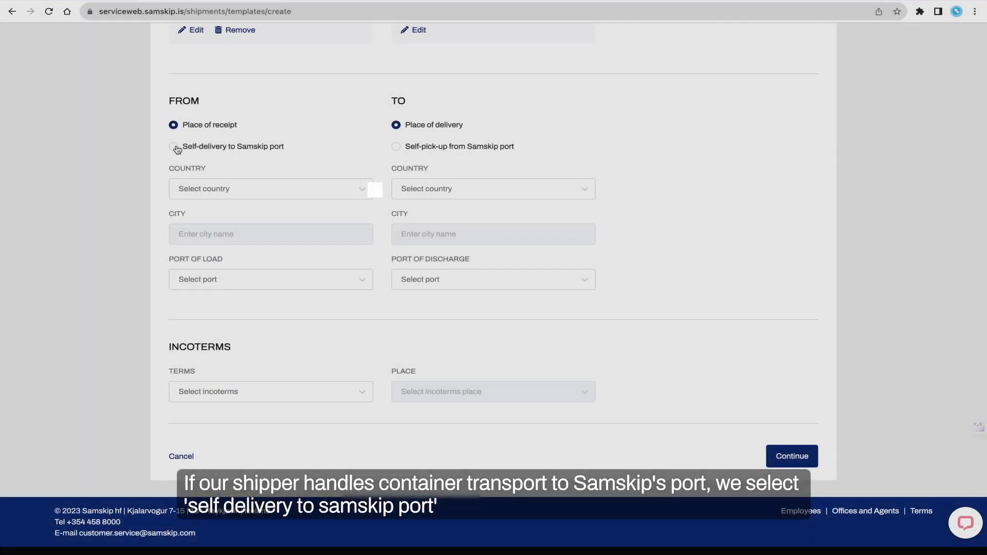
pyautogui.click(173, 147)
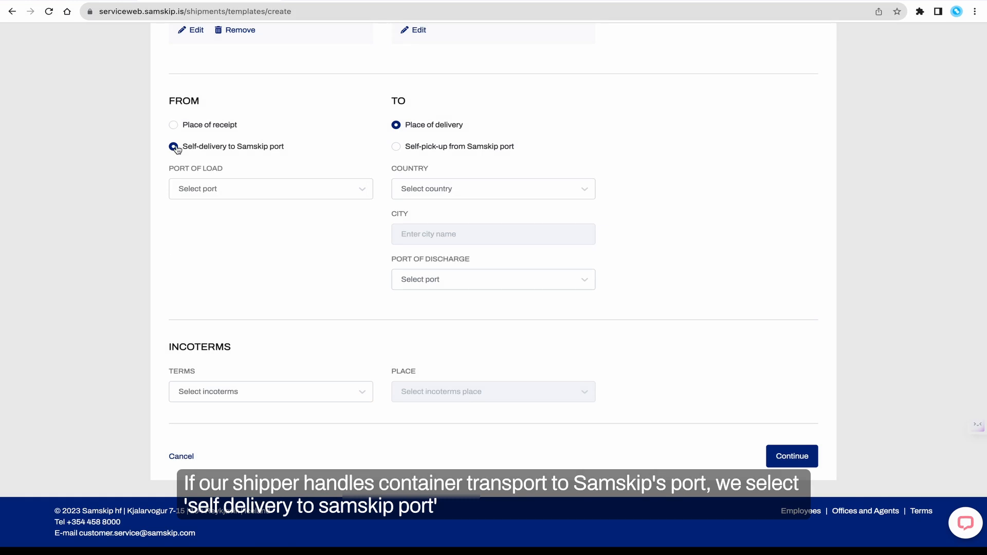
pyautogui.click(175, 125)
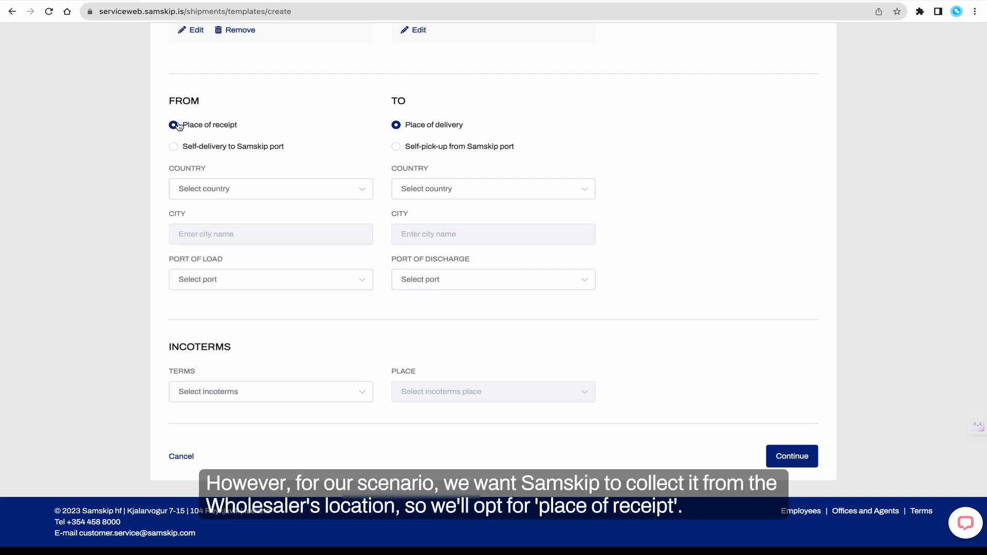
# Set the place of receipt country to NETHERLANDS (NL) and the city to AMSTERDAM
pyautogui.click(210, 185)
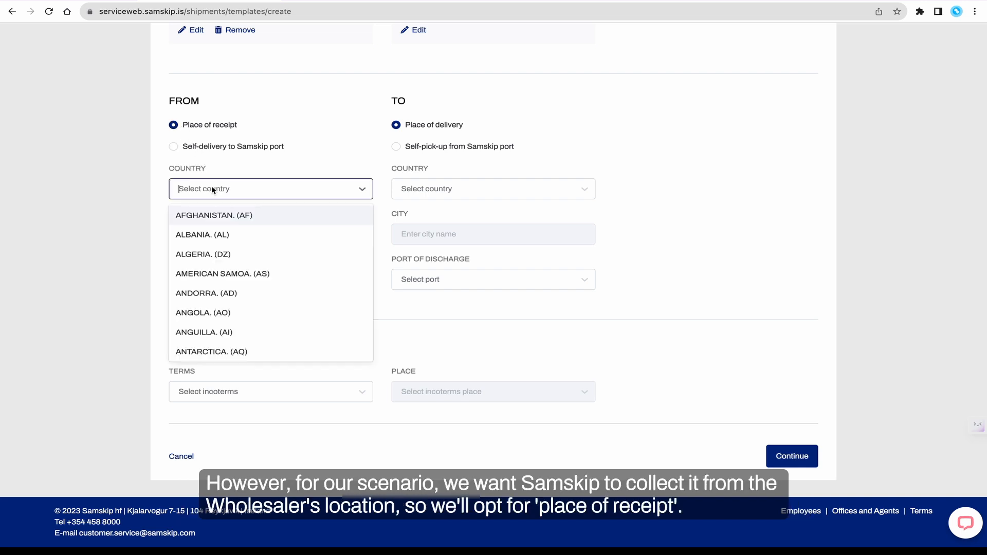
pyautogui.write('nether')
pyautogui.click(227, 216)
pyautogui.click(229, 235)
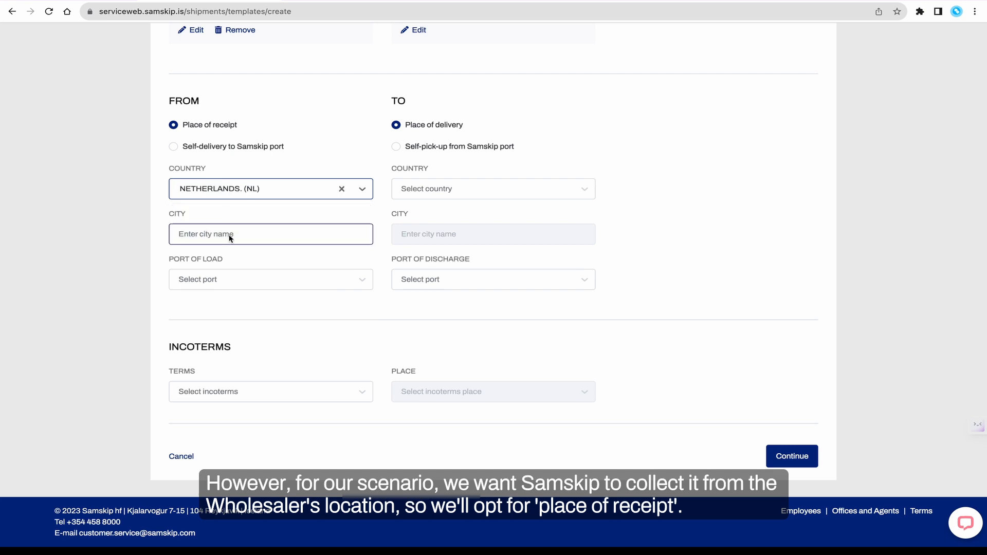
pyautogui.write('Amsterdam')
pyautogui.click(234, 260)
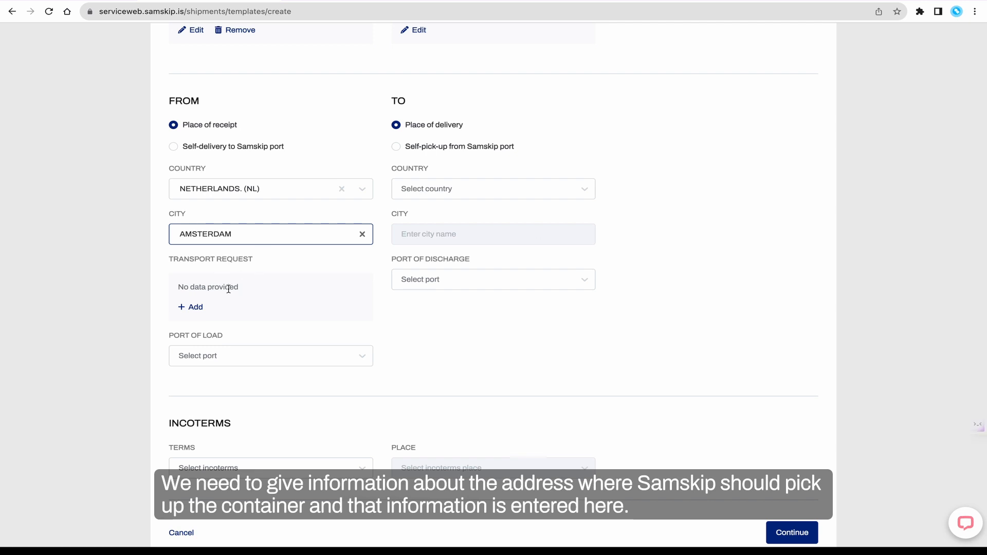
# Add a transport request copying the shipper's details, with additional info: "Please call the contact person and arrange for the slot for the pickup time. Opening hours 9 - 17."
pyautogui.click(197, 308)
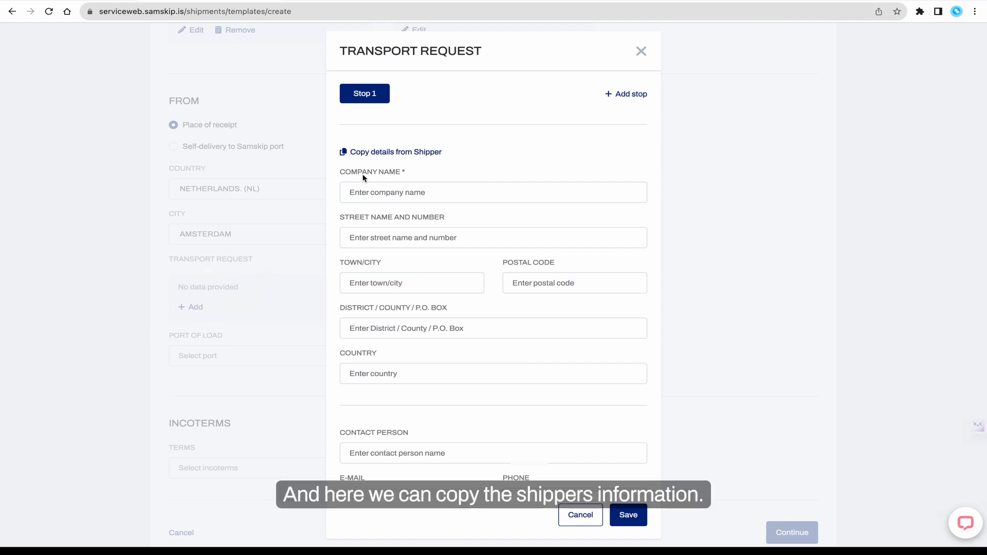
pyautogui.click(438, 153)
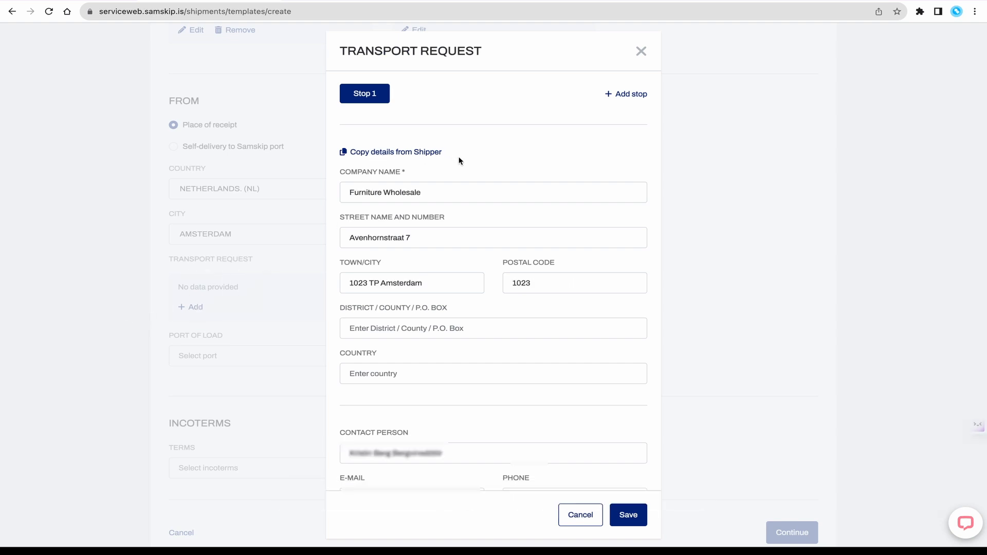
pyautogui.scroll(-3, 470, 197)
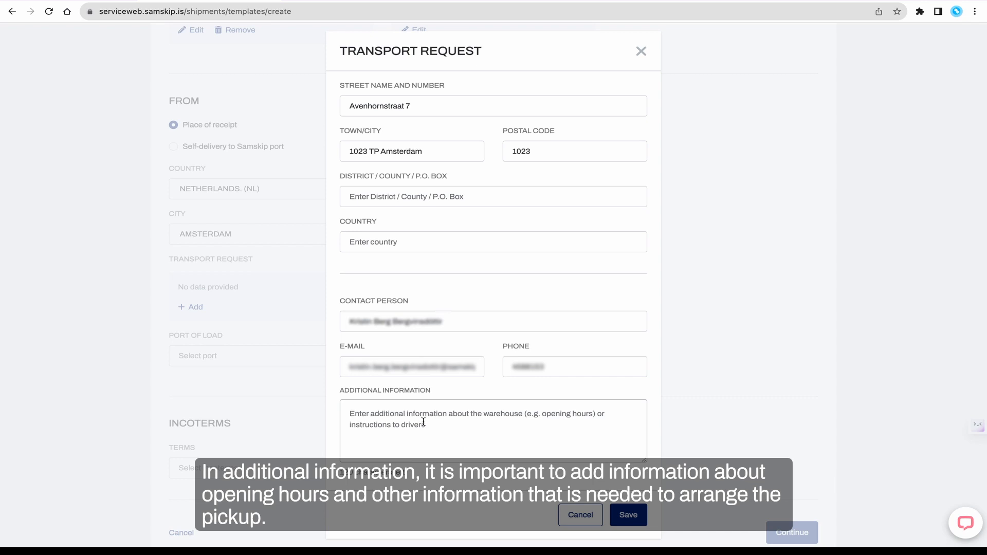
pyautogui.write('Please call the contact person and arrange for the slot for the p')
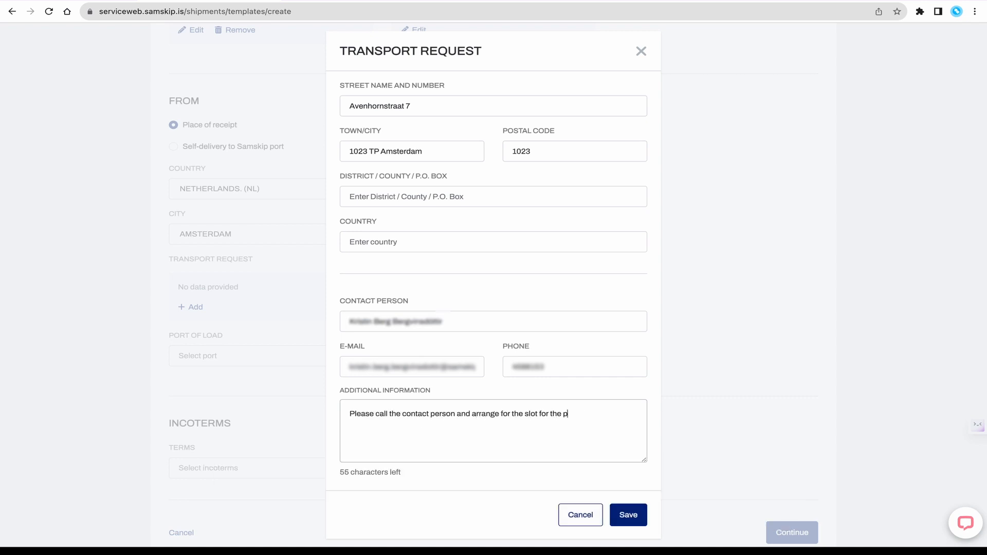
pyautogui.write('ickup time. Opening hours 9 - 17.')
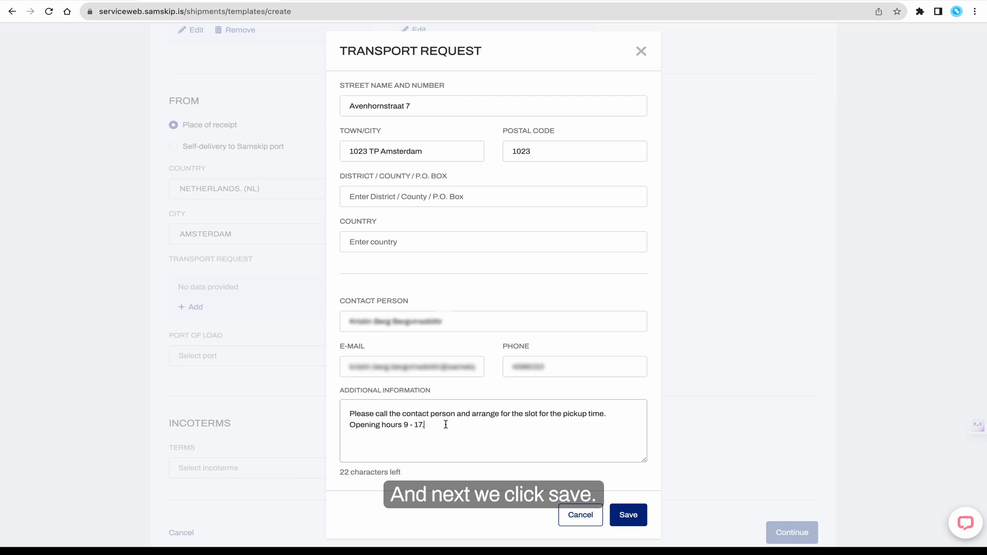
pyautogui.click(628, 516)
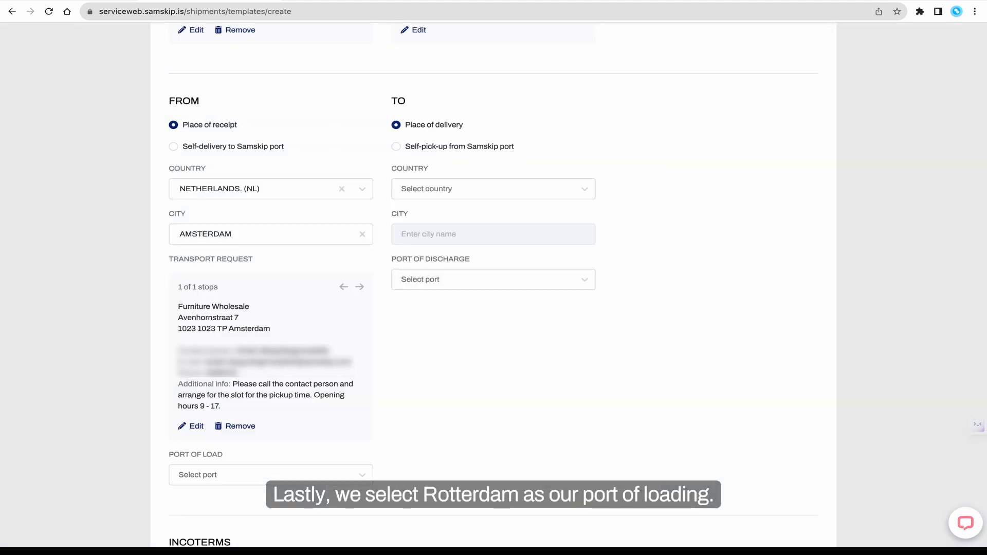
# Set the port of load to Rotterdam, Netherlands
pyautogui.click(369, 473)
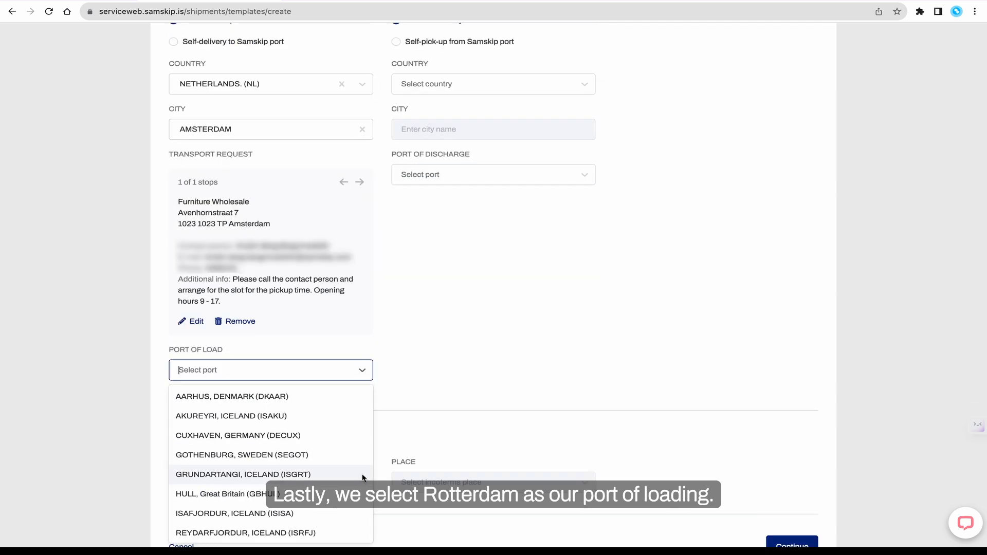
pyautogui.write('rott')
pyautogui.click(303, 396)
pyautogui.scroll(2, 489, 316)
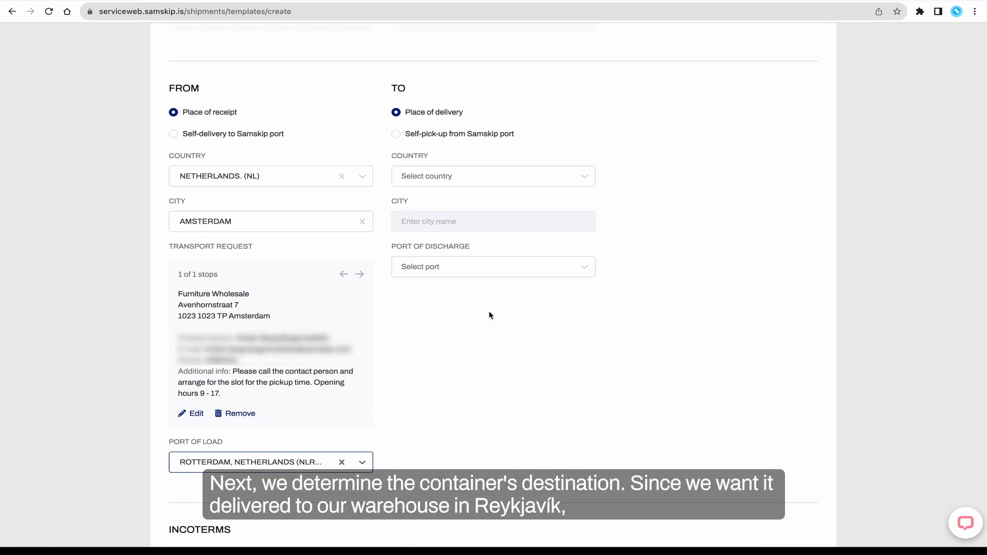
# Set the place of delivery country to ICELAND (IS) and the city to REYKJAVIK, REYKJAVÍK
pyautogui.click(446, 175)
pyautogui.write('ice')
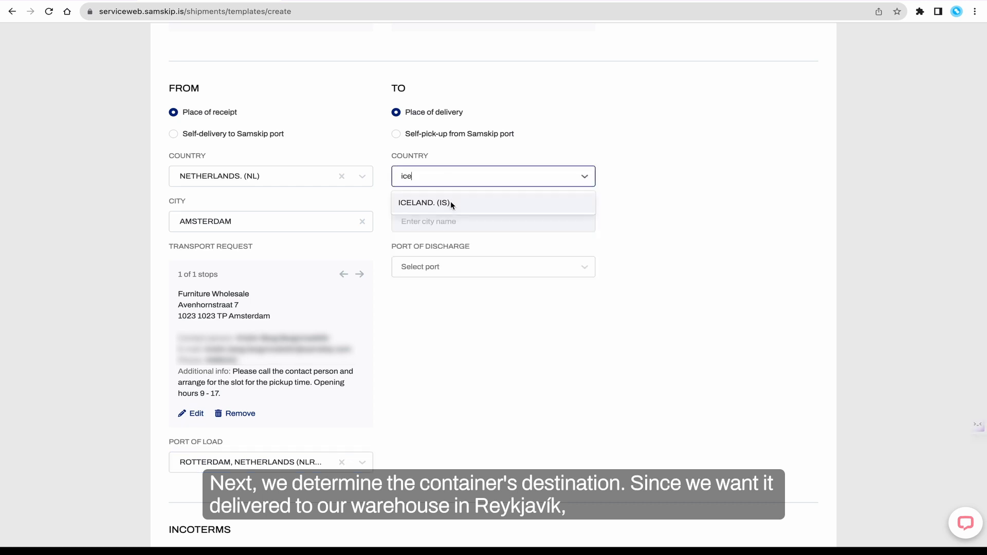
pyautogui.click(451, 202)
pyautogui.click(445, 221)
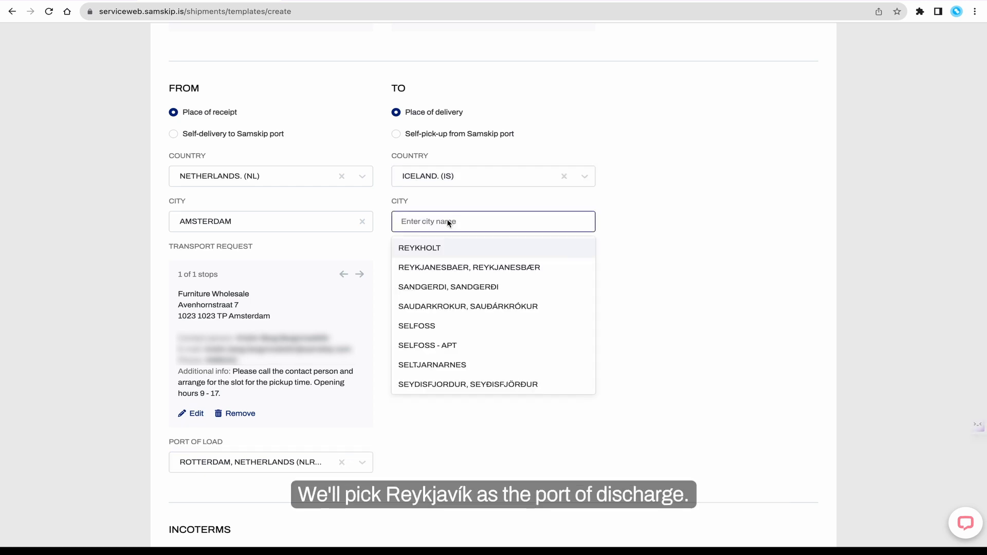
pyautogui.write('Reykja')
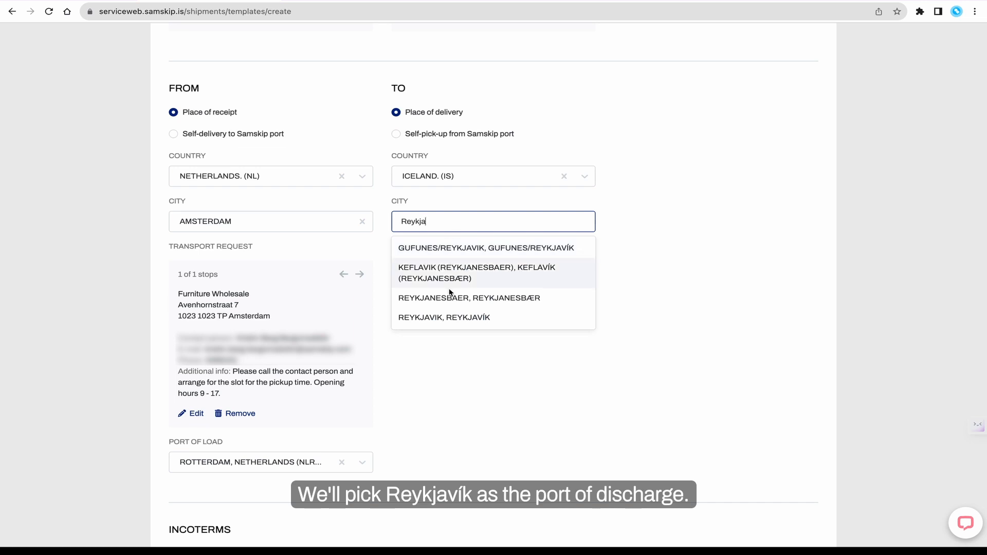
pyautogui.click(447, 318)
# Set the port of discharge to REYKJAVIK, ICELAND (ISREY)
pyautogui.click(446, 316)
pyautogui.write('Reykj')
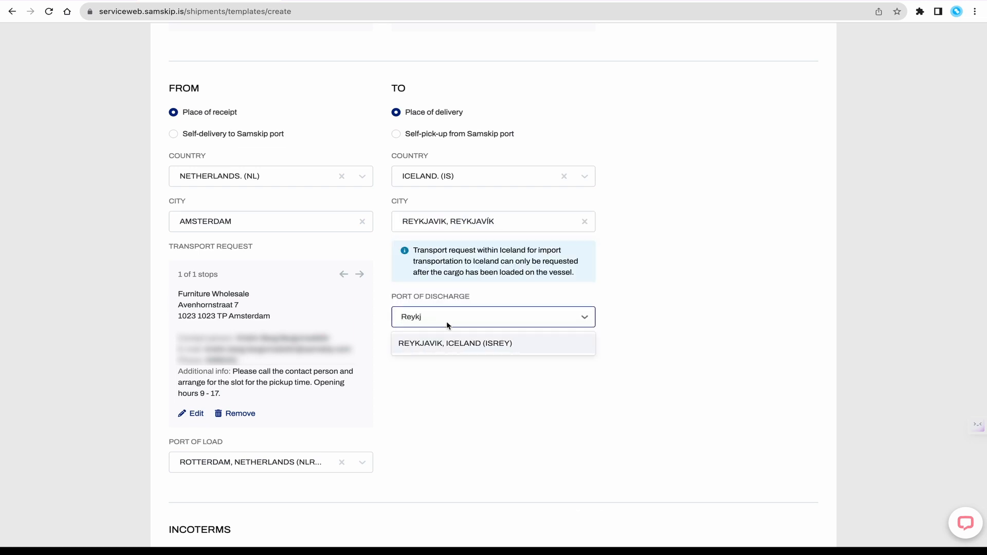
pyautogui.click(445, 344)
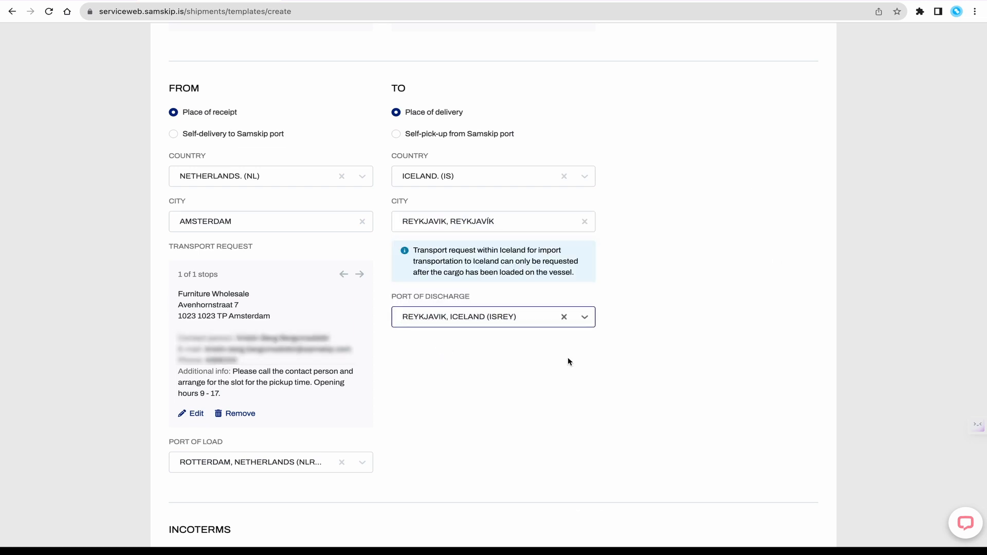
# Set the incoterms to EXW - Ex Works
pyautogui.scroll(-4, 568, 357)
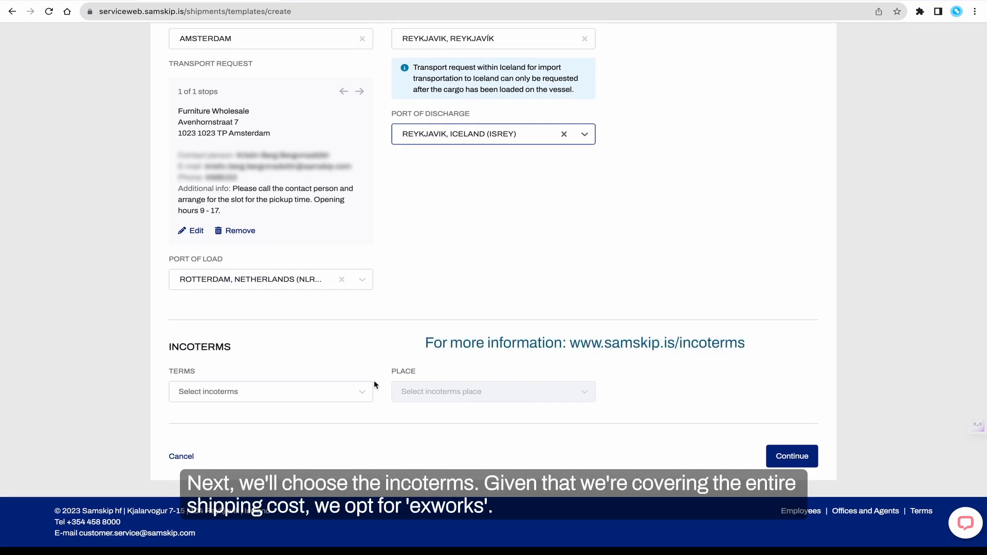
pyautogui.click(360, 390)
pyautogui.write('ex')
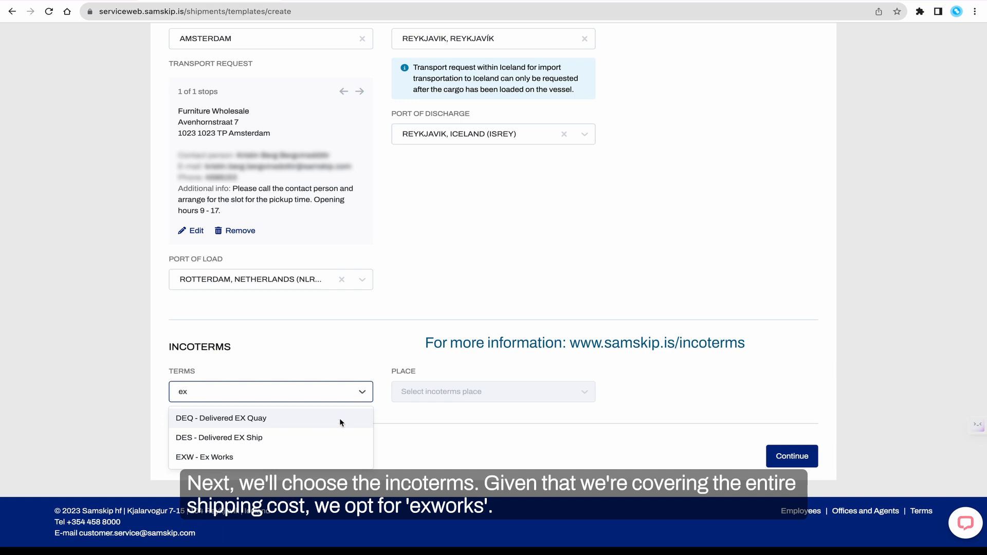
pyautogui.click(293, 455)
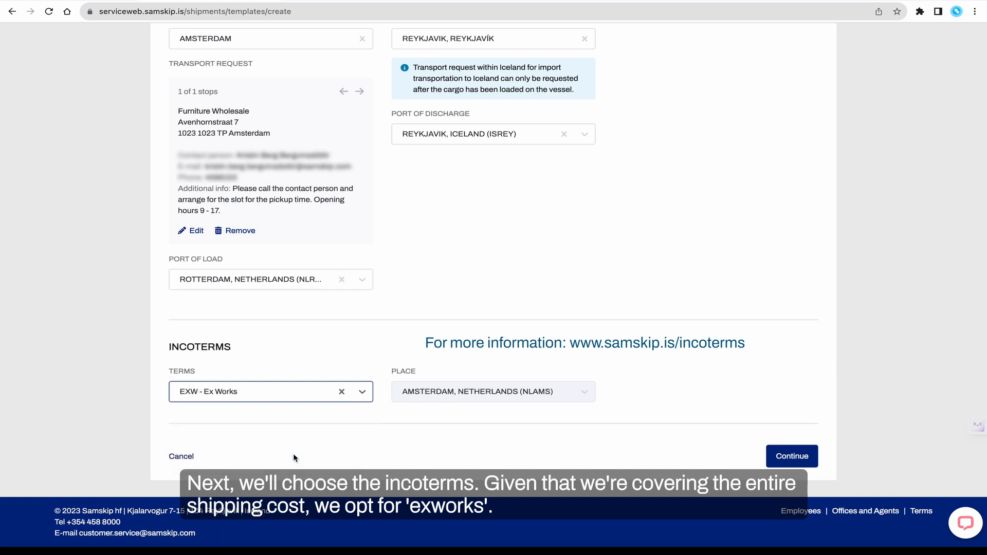
# Continue to the cargo step and set the shipment type to FCL-FCL
pyautogui.click(970, 526)
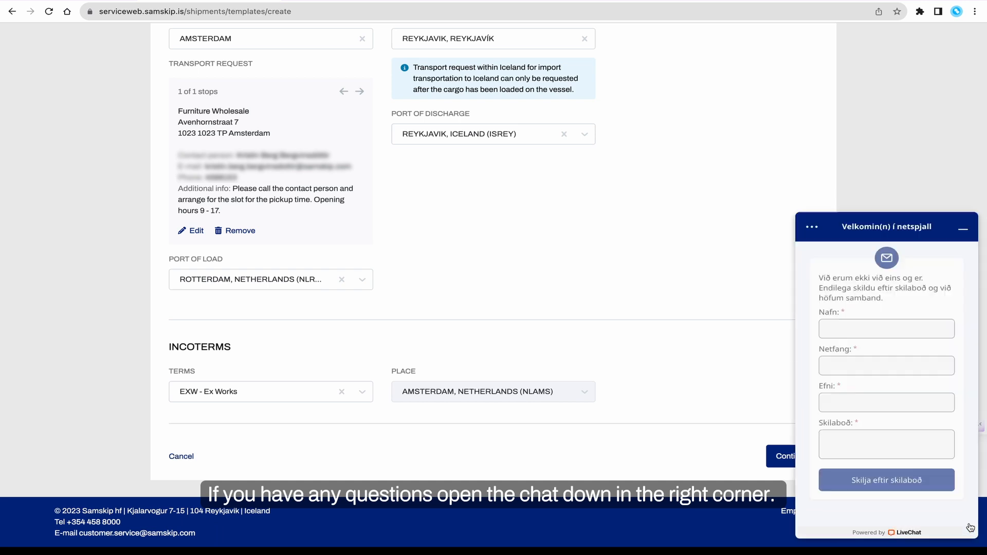
pyautogui.click(962, 230)
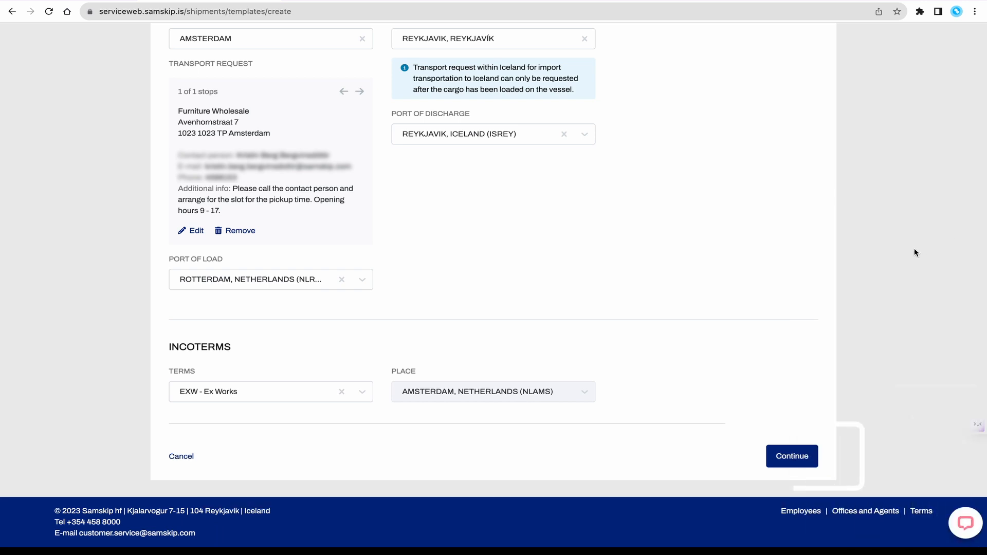
pyautogui.click(791, 456)
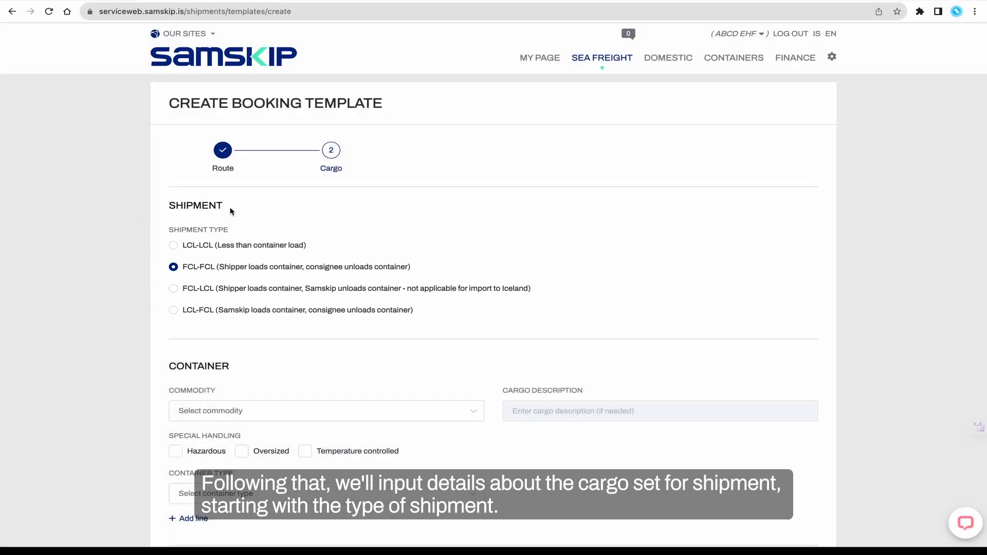
pyautogui.click(174, 246)
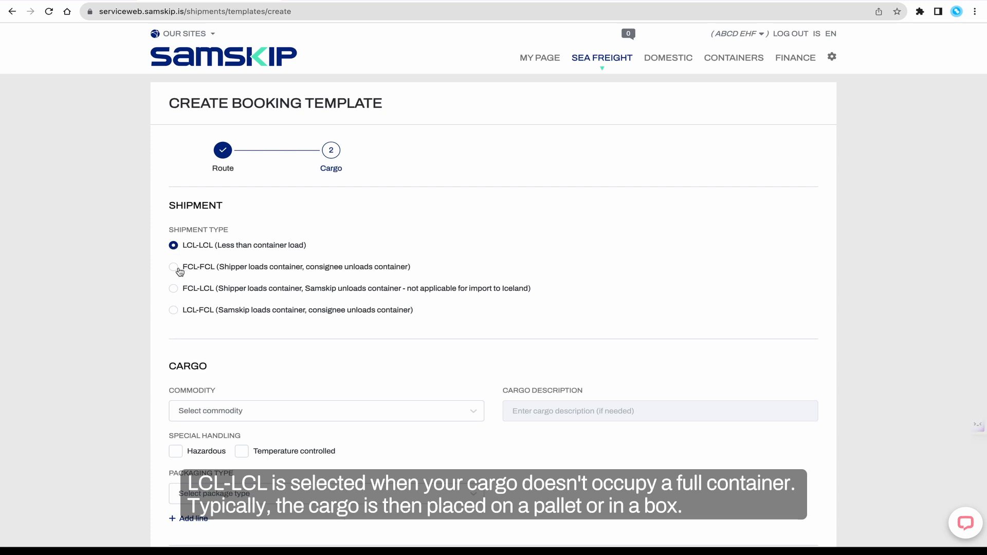
pyautogui.click(174, 269)
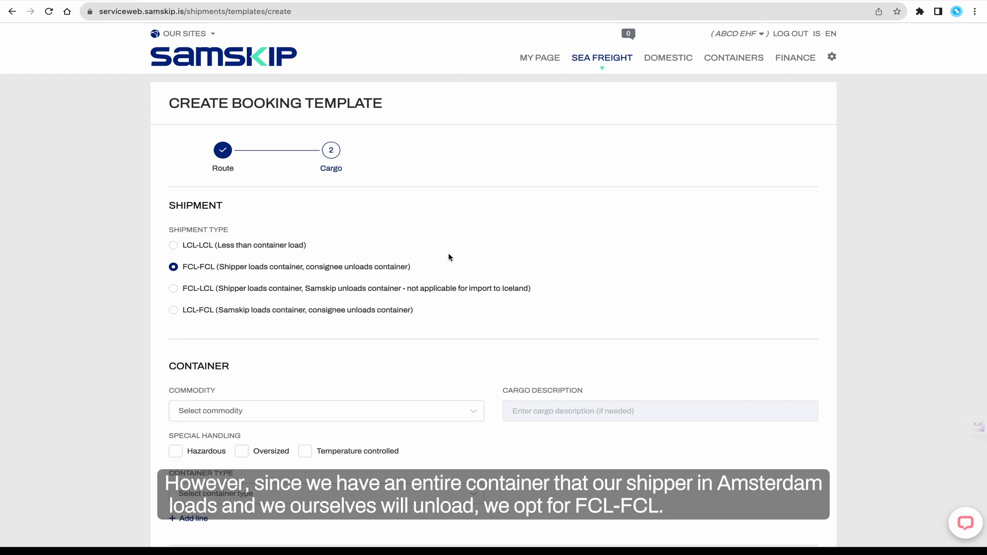
# Set the commodity to (940000) FURNITURE, BEDDING, PILLOWS and the container type to 40' High Cube Container
pyautogui.scroll(-6, 493, 253)
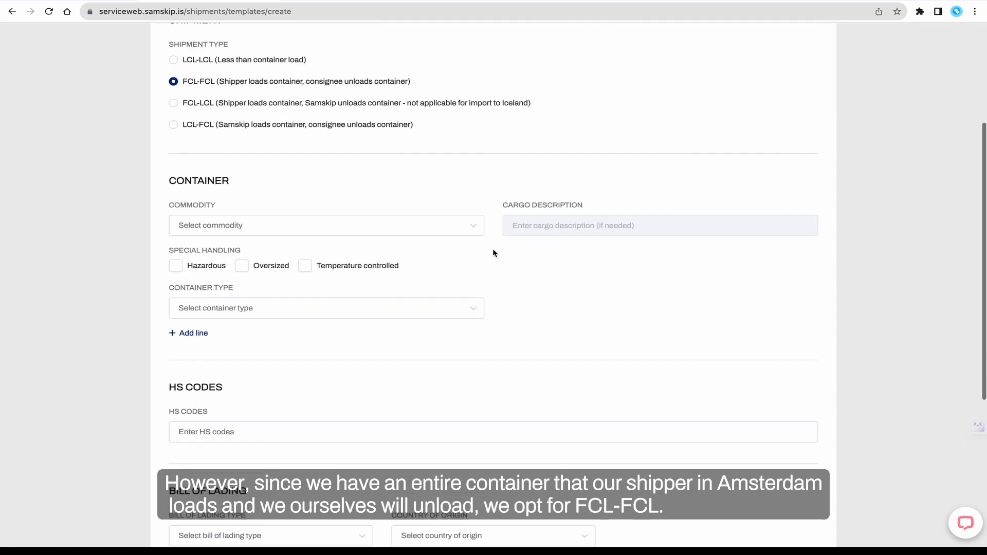
pyautogui.click(372, 111)
pyautogui.write('Furni')
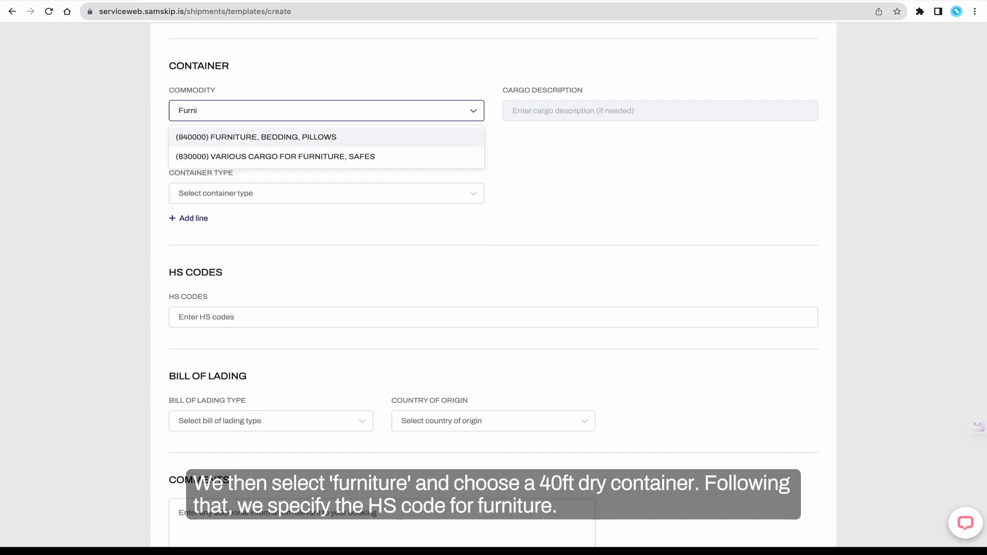
pyautogui.click(333, 137)
pyautogui.click(257, 196)
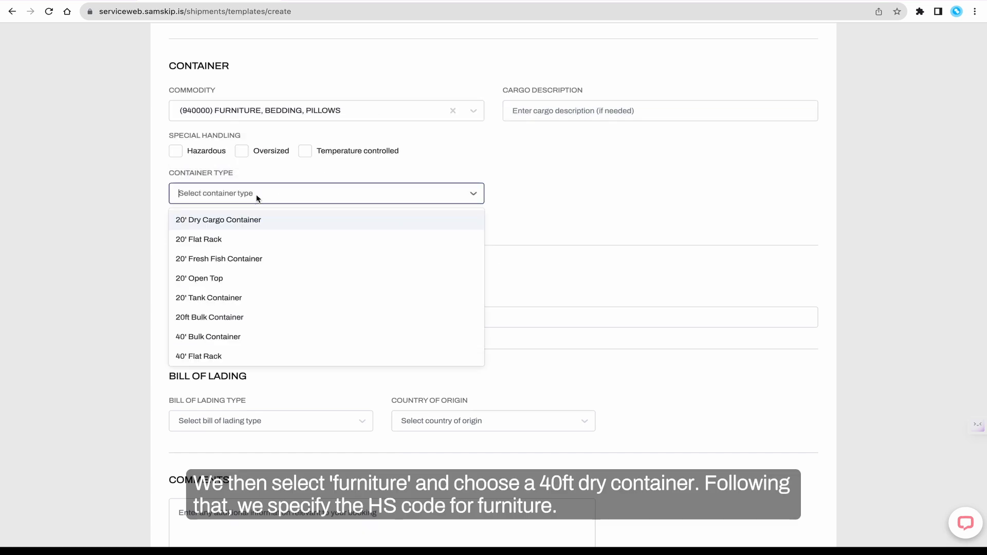
pyautogui.scroll(-3, 253, 272)
pyautogui.click(267, 297)
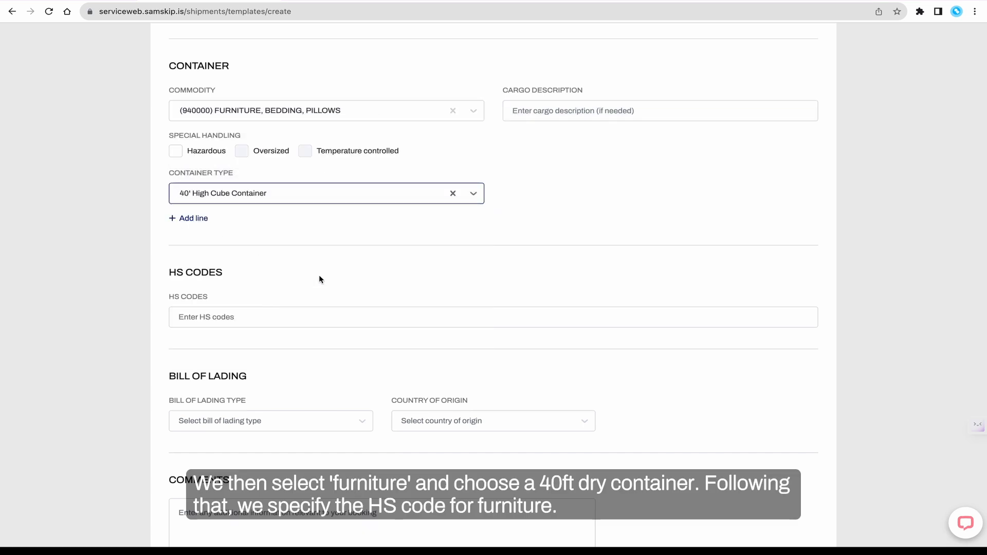
# Add the HS code 845290 found by searching for furniture
pyautogui.scroll(-3, 314, 257)
pyautogui.click(242, 172)
pyautogui.write('furniture')
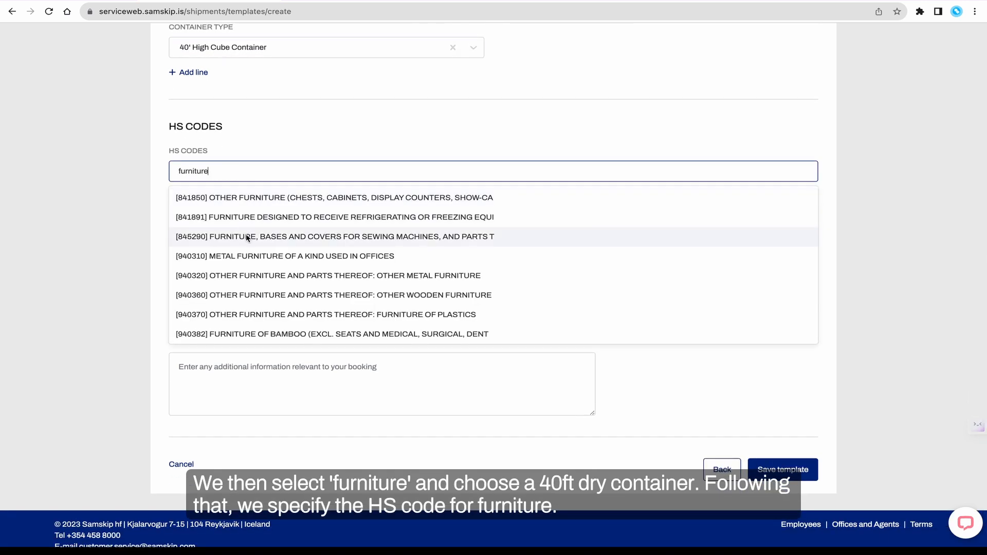
pyautogui.click(249, 235)
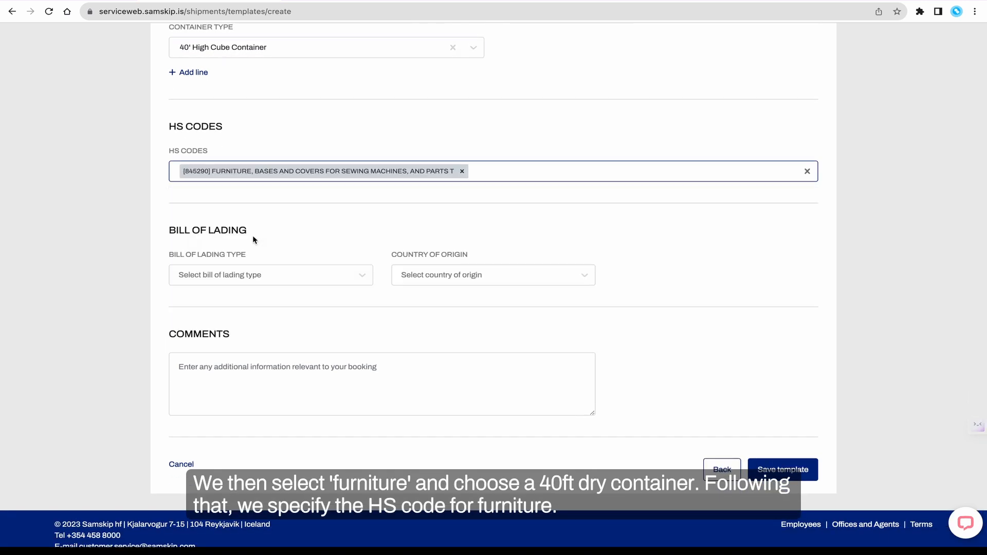
# Set the bill of lading type to Sea Waybill and the country of origin to ICELAND (IS)
pyautogui.click(265, 274)
pyautogui.click(253, 314)
pyautogui.click(434, 276)
pyautogui.write('ice')
pyautogui.click(431, 305)
# Save the booking template
pyautogui.scroll(-1, 454, 325)
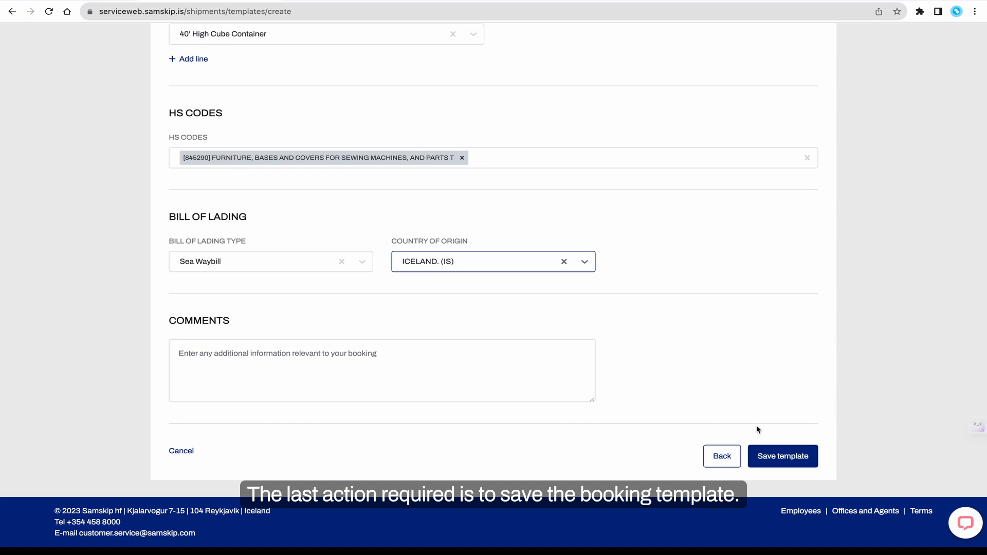
pyautogui.click(791, 462)
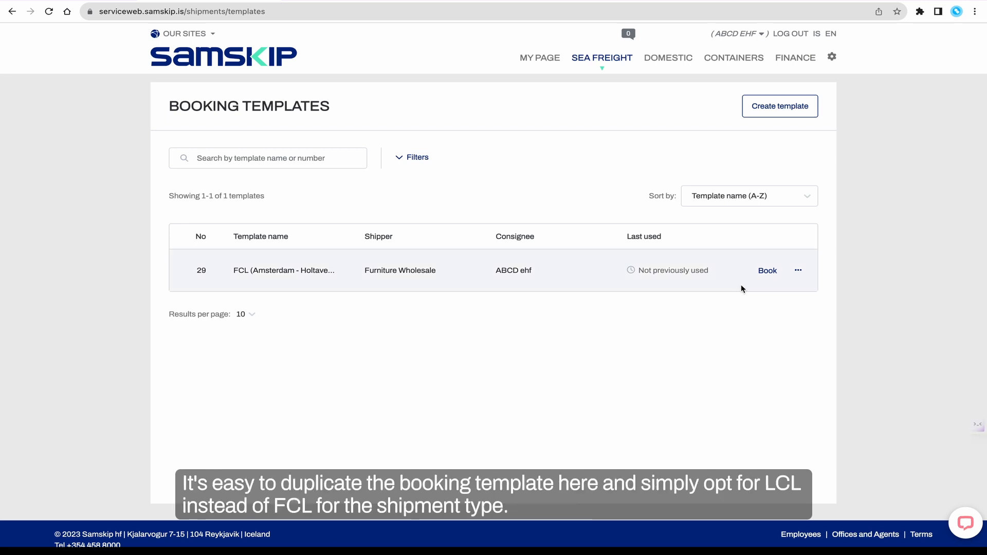
# Start a booking from the FCL (Amsterdam - Holtavegur) template
pyautogui.click(797, 272)
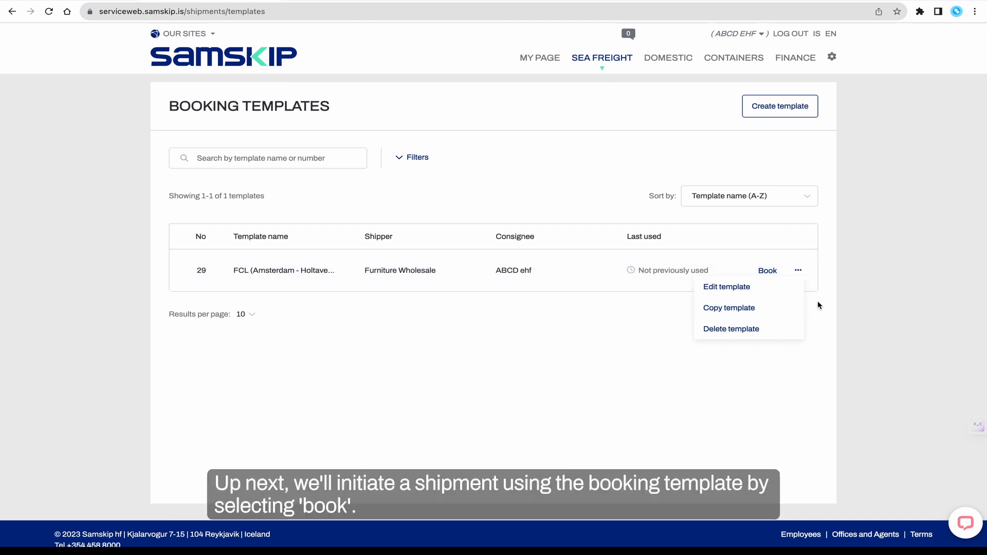
pyautogui.click(813, 321)
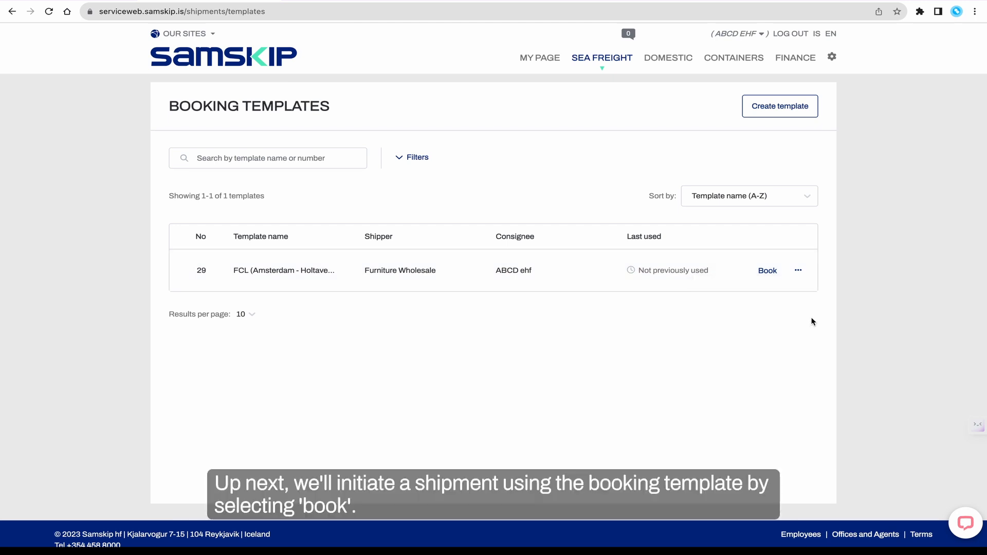
pyautogui.click(769, 275)
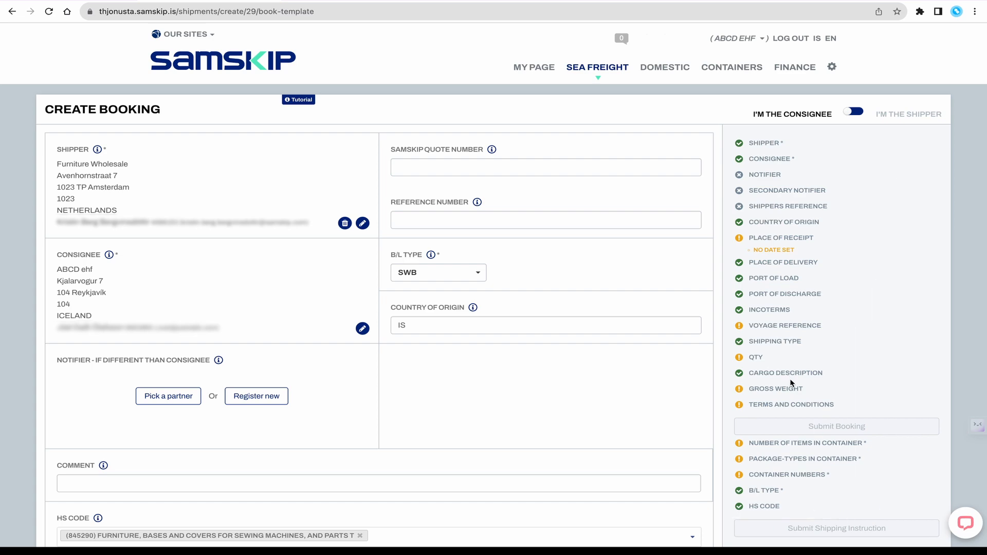
pyautogui.scroll(-5, 455, 406)
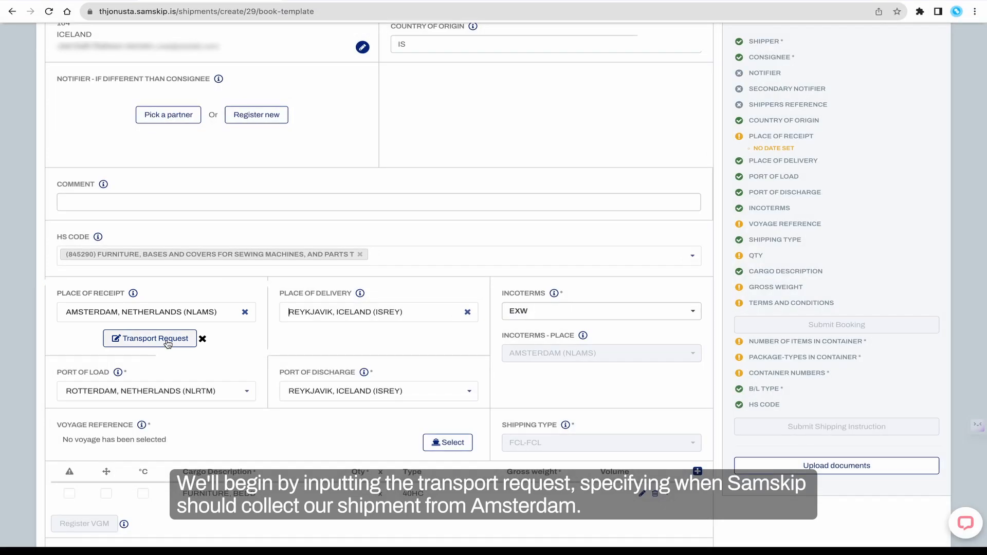
pyautogui.click(168, 343)
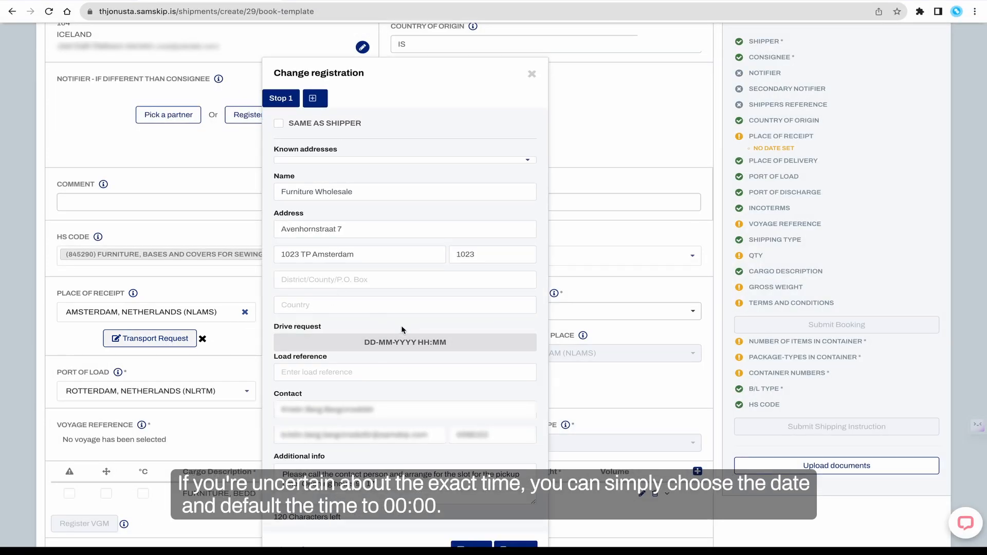
pyautogui.click(385, 343)
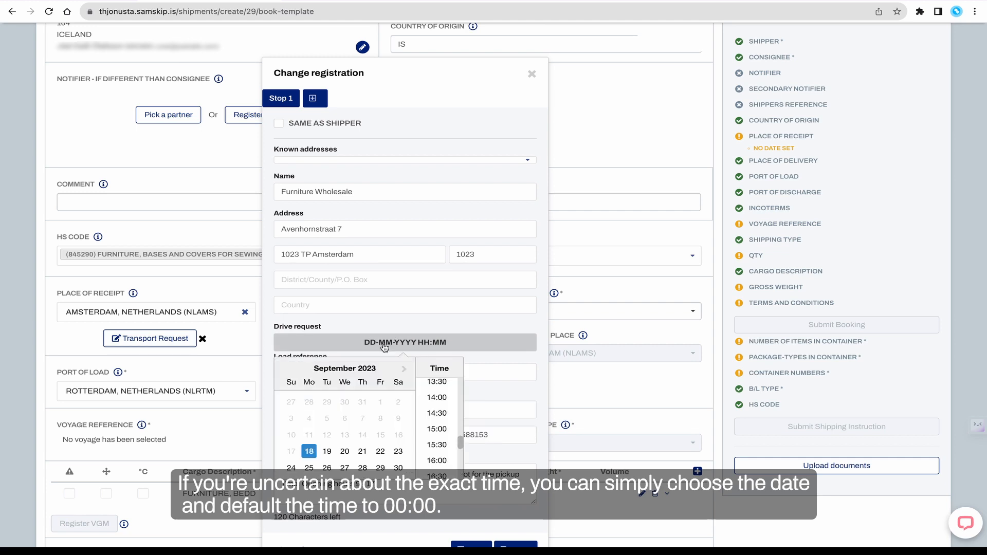
pyautogui.click(380, 468)
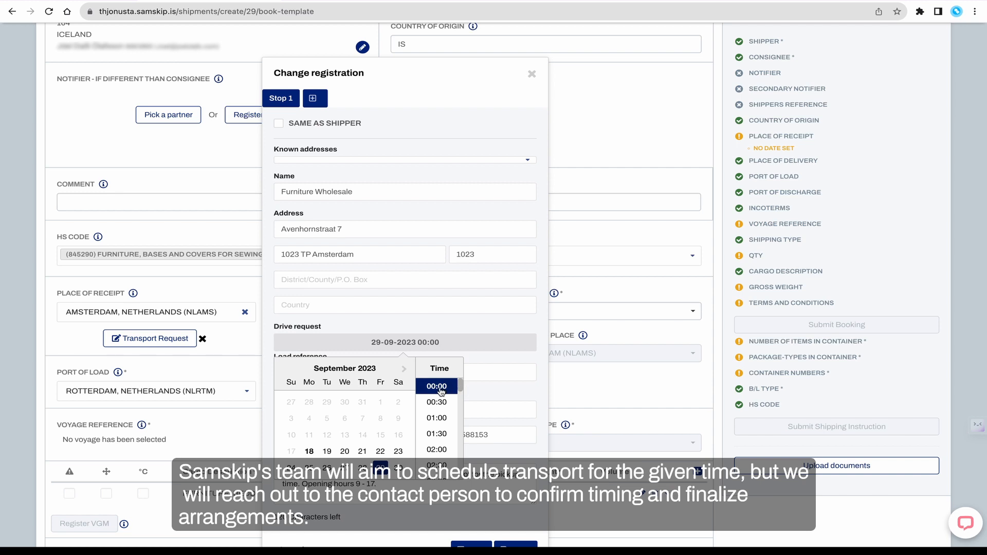
pyautogui.click(436, 387)
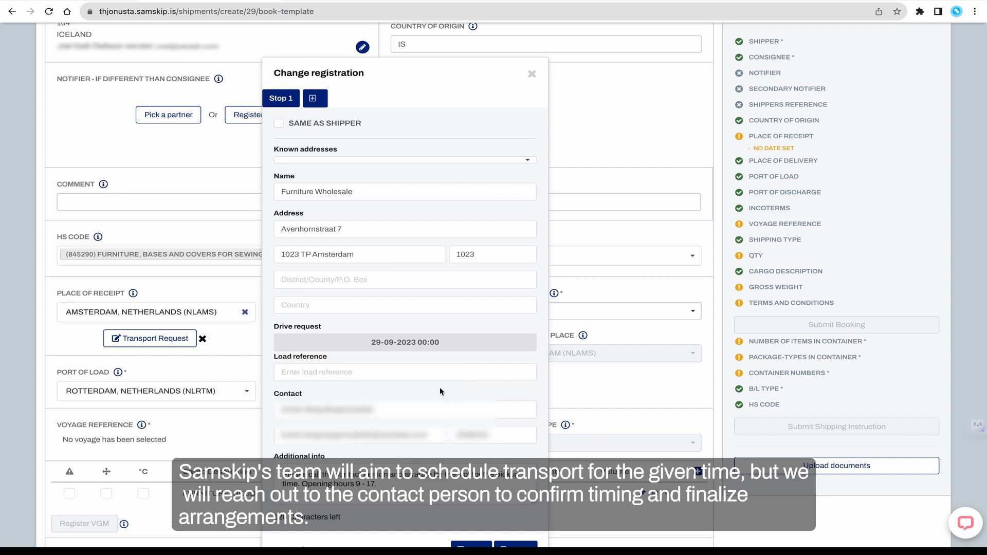
pyautogui.click(358, 370)
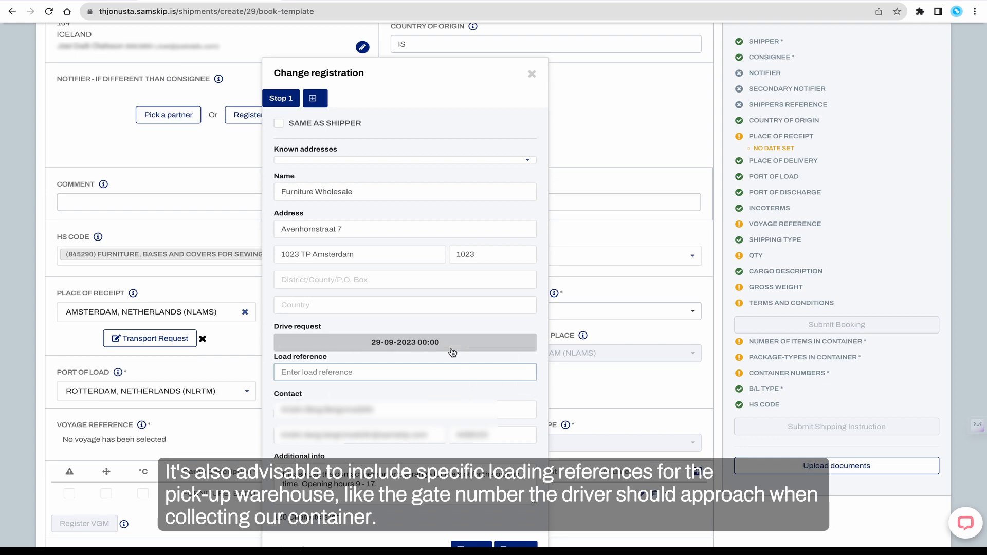
pyautogui.scroll(-2, 453, 352)
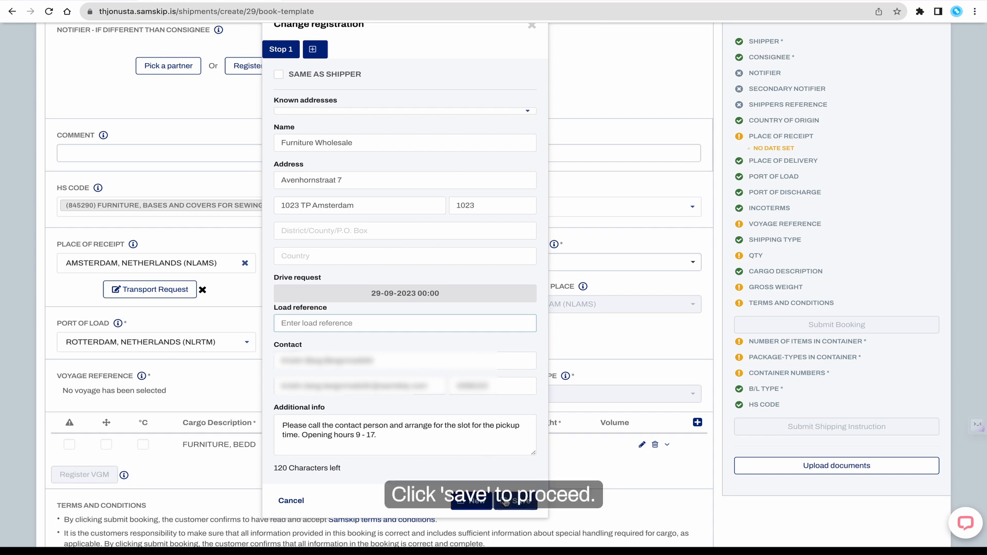
pyautogui.click(507, 501)
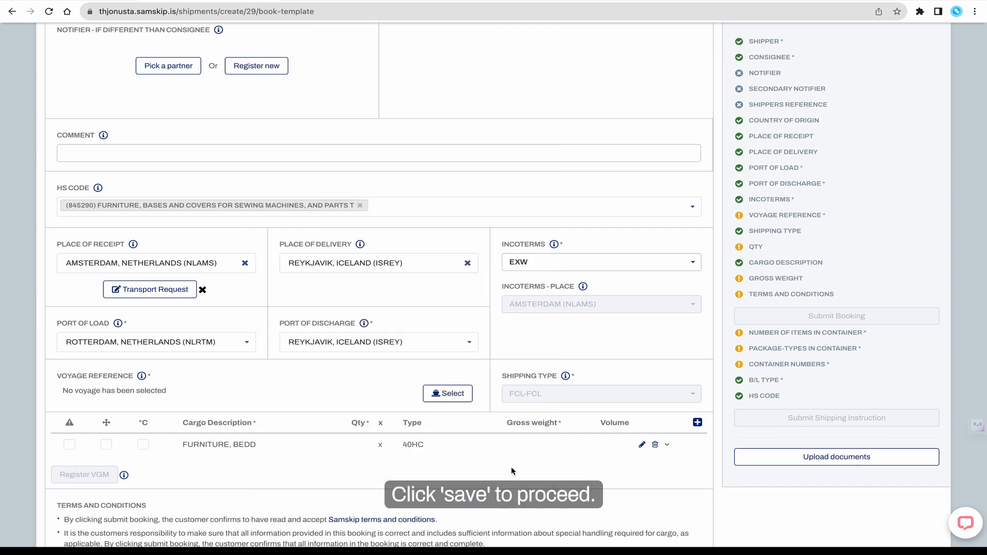
# Select voyage 2339HOF (Samskip Hoffell, departing 03.10.23) as the voyage reference
pyautogui.click(466, 395)
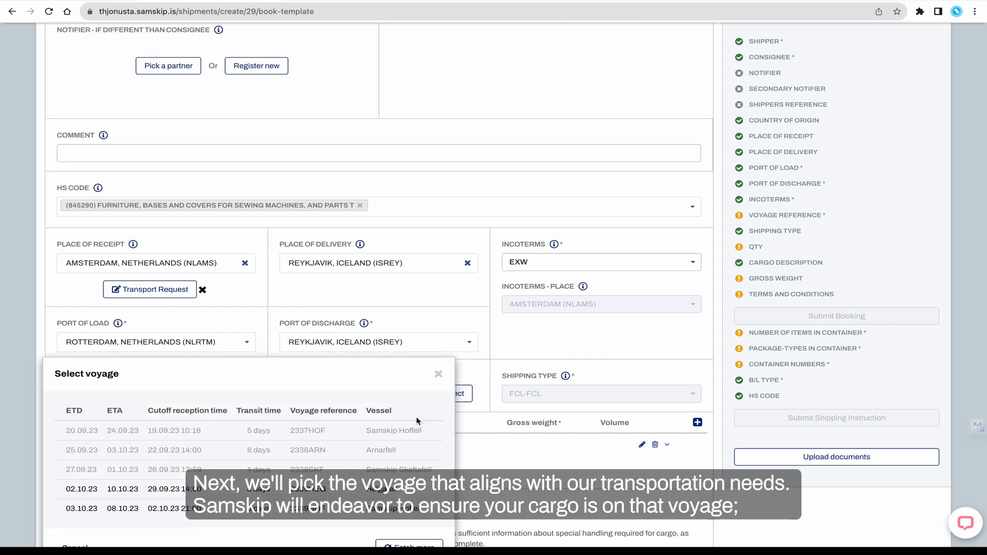
pyautogui.scroll(-3, 416, 417)
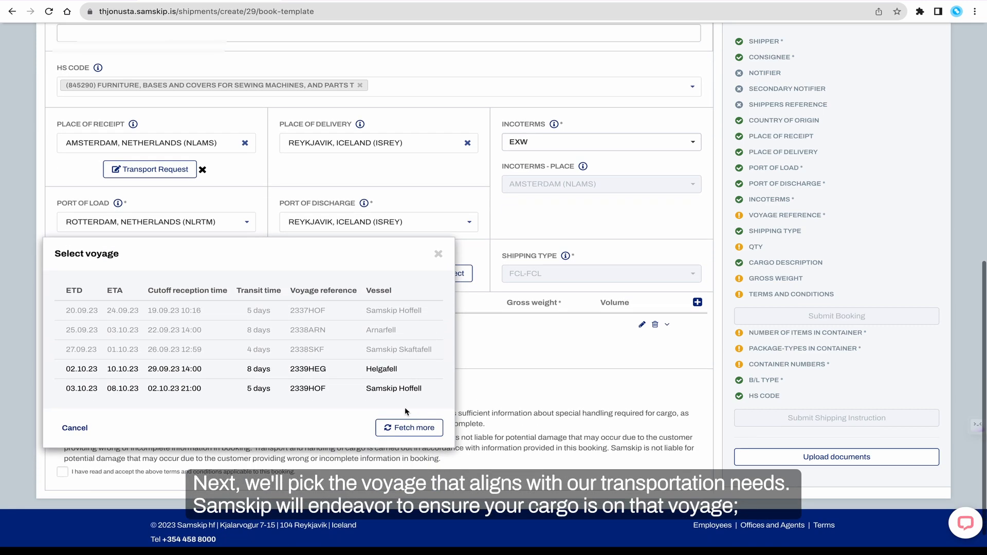
pyautogui.click(284, 391)
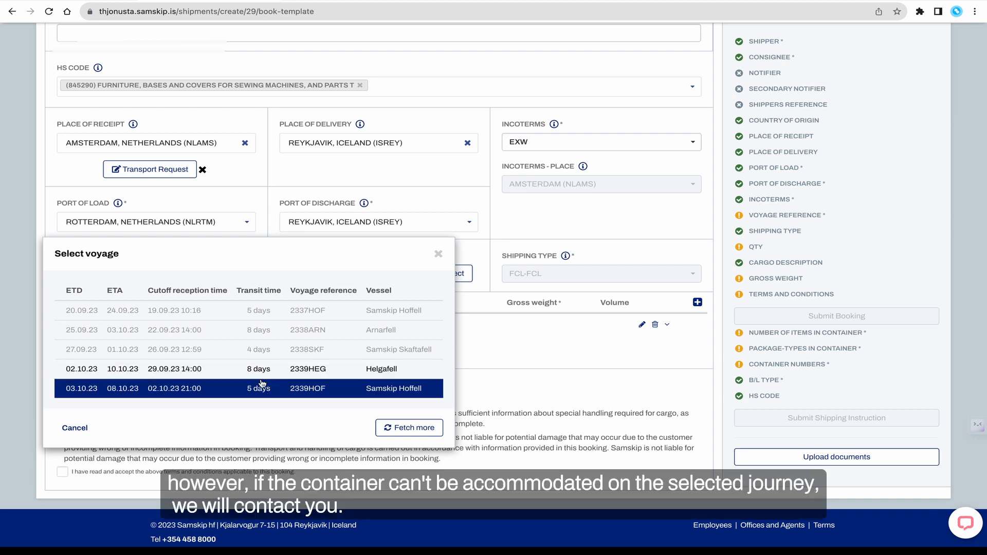
pyautogui.click(199, 391)
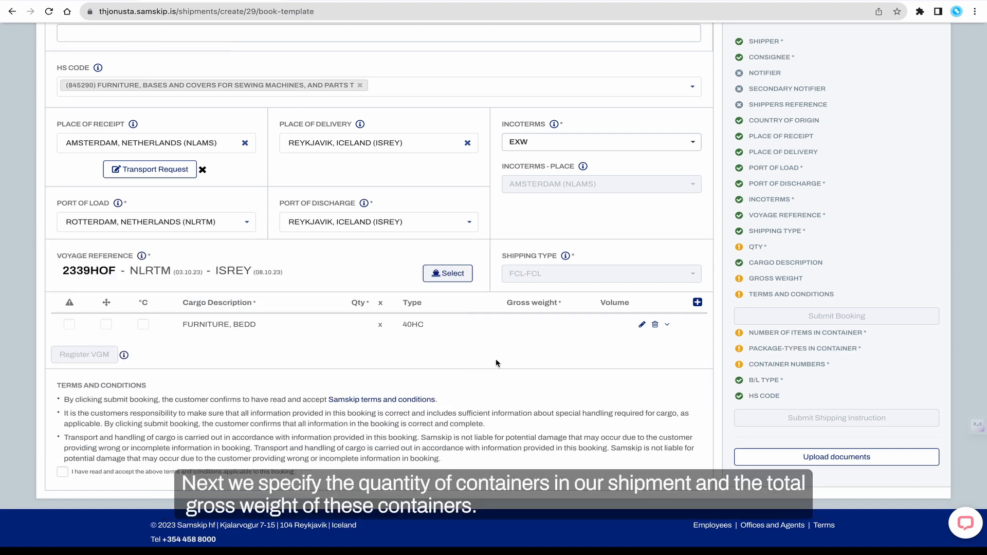
# Edit the furniture container line to a quantity of 1 and a total gross weight of 15000 kg, then save
pyautogui.click(641, 325)
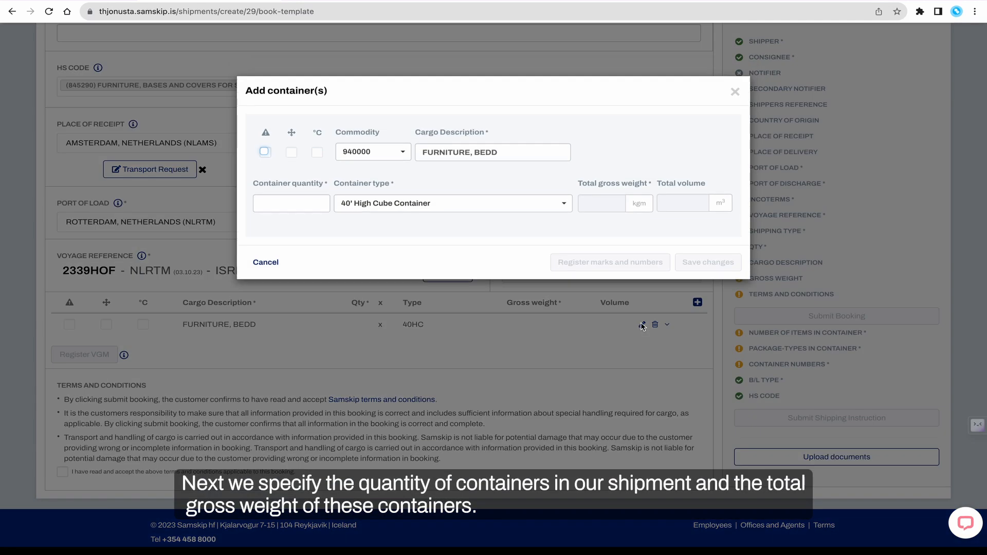
pyautogui.click(307, 208)
pyautogui.write('1')
pyautogui.press('Tab')
pyautogui.press('Tab')
pyautogui.write('15000')
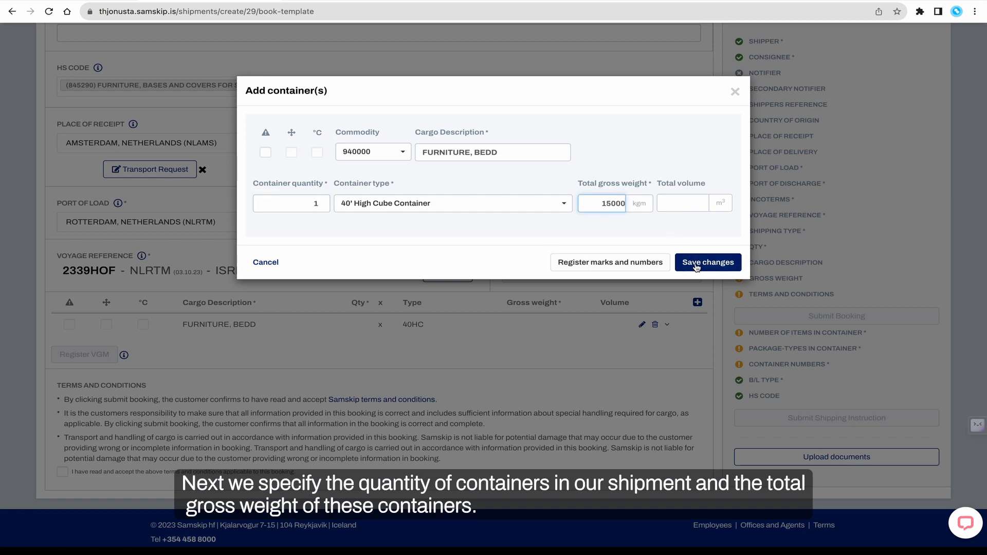
pyautogui.click(707, 262)
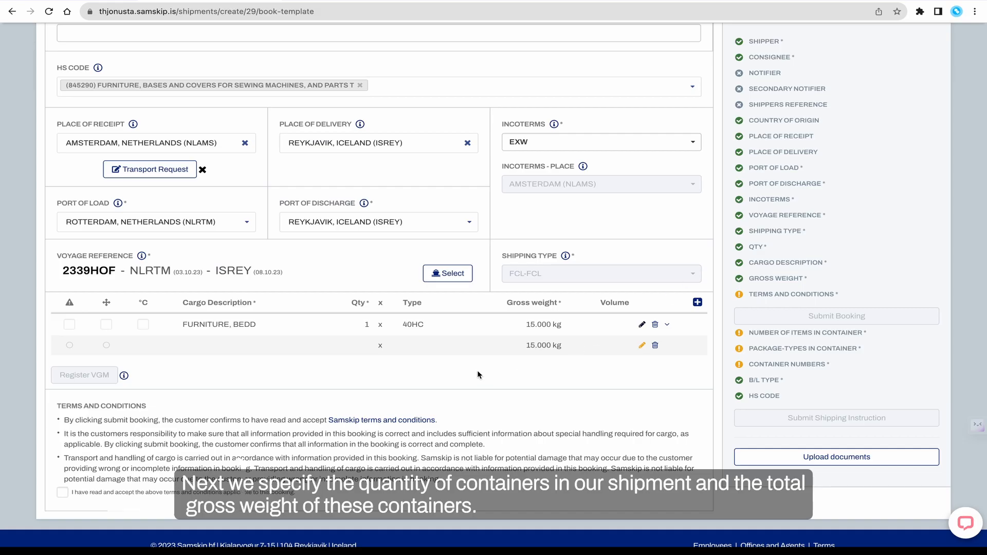
# Accept the terms and conditions and submit the booking
pyautogui.click(63, 492)
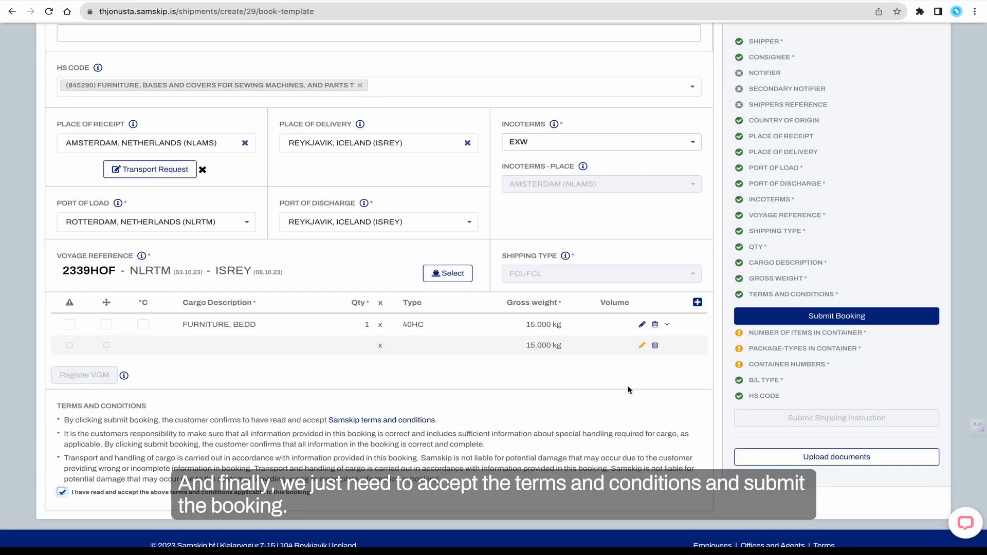
pyautogui.click(752, 317)
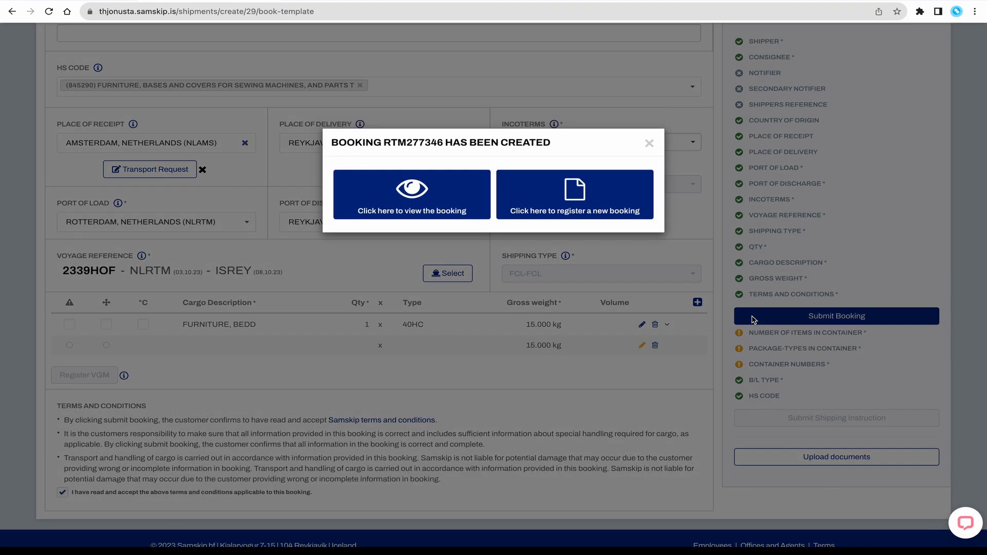
# Open the created booking's details and then the online chat window
pyautogui.click(436, 209)
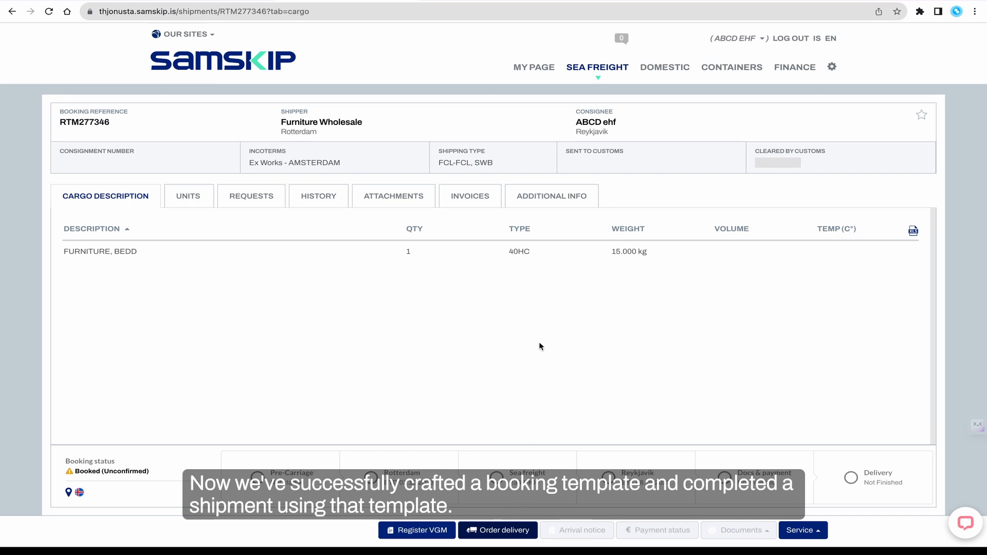
pyautogui.click(960, 525)
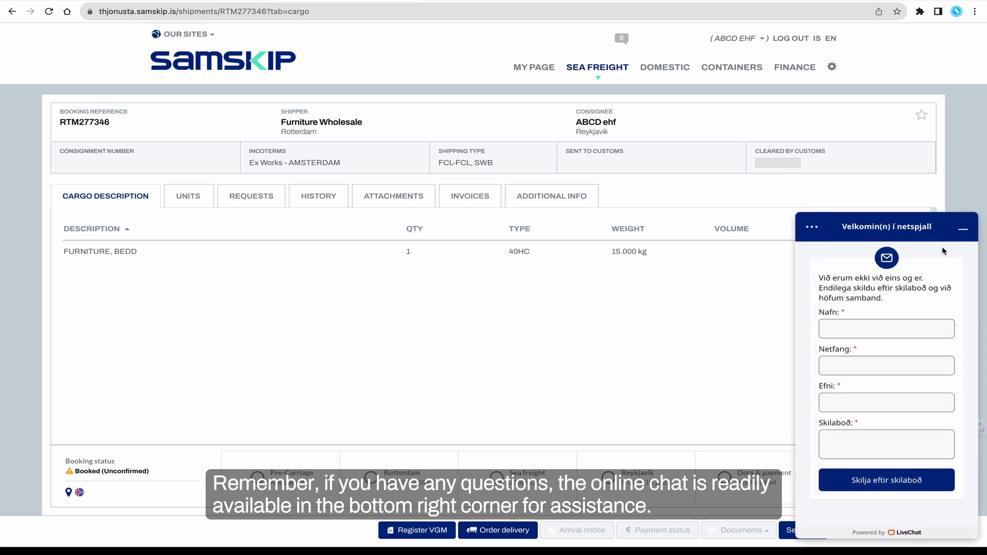